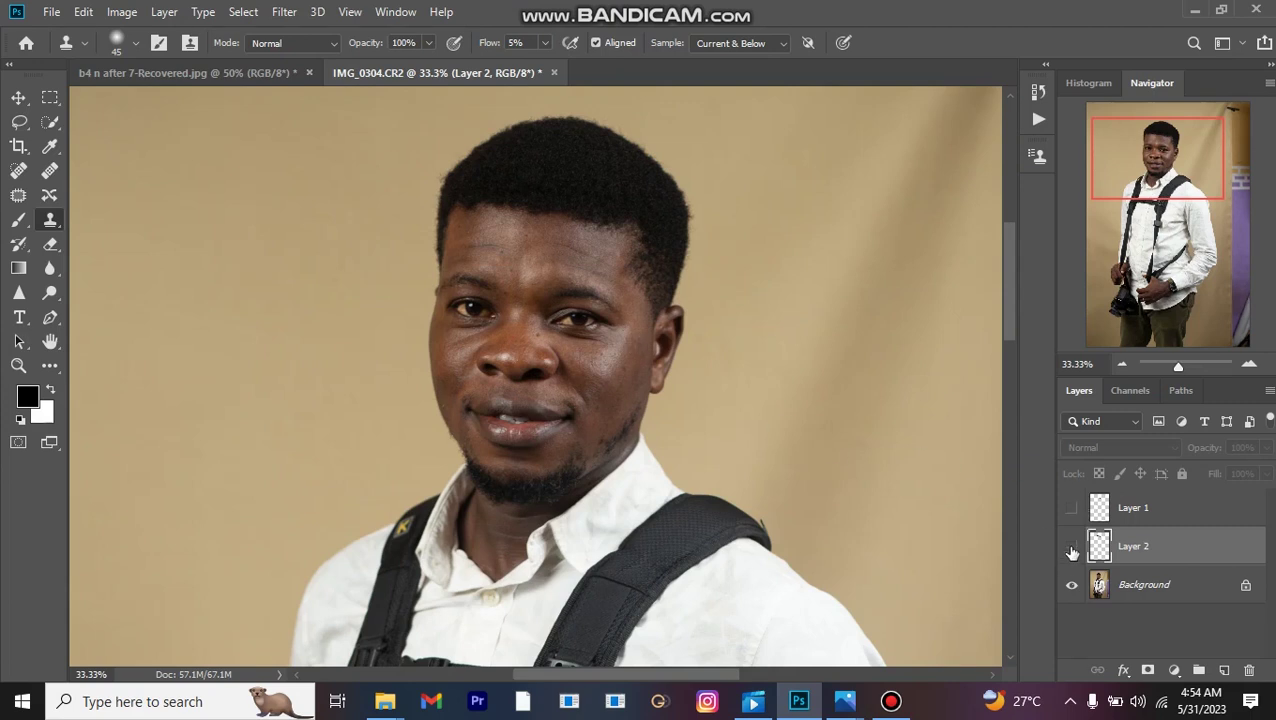
- Compare Layer 2's squared hairline with the original by toggling it, and select the Pen Tool
{"action": "left_click", "coordinate": [1071, 546]}
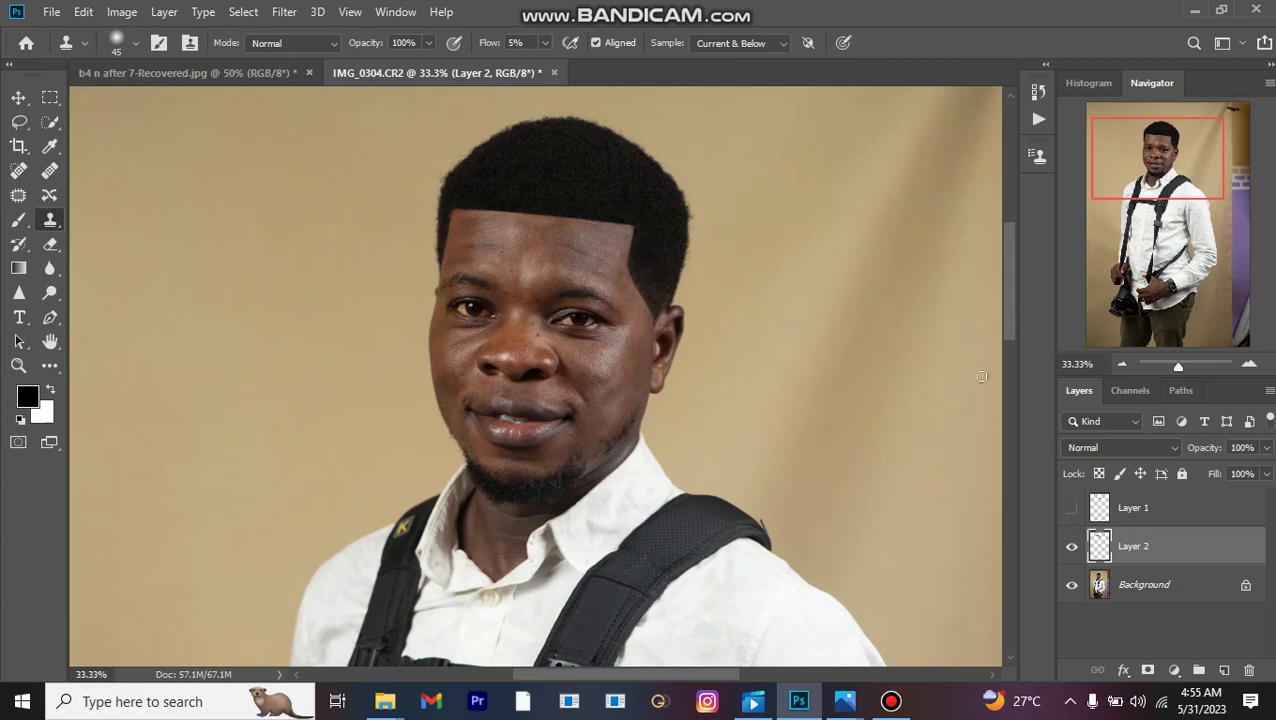
{"action": "left_click", "coordinate": [1072, 546]}
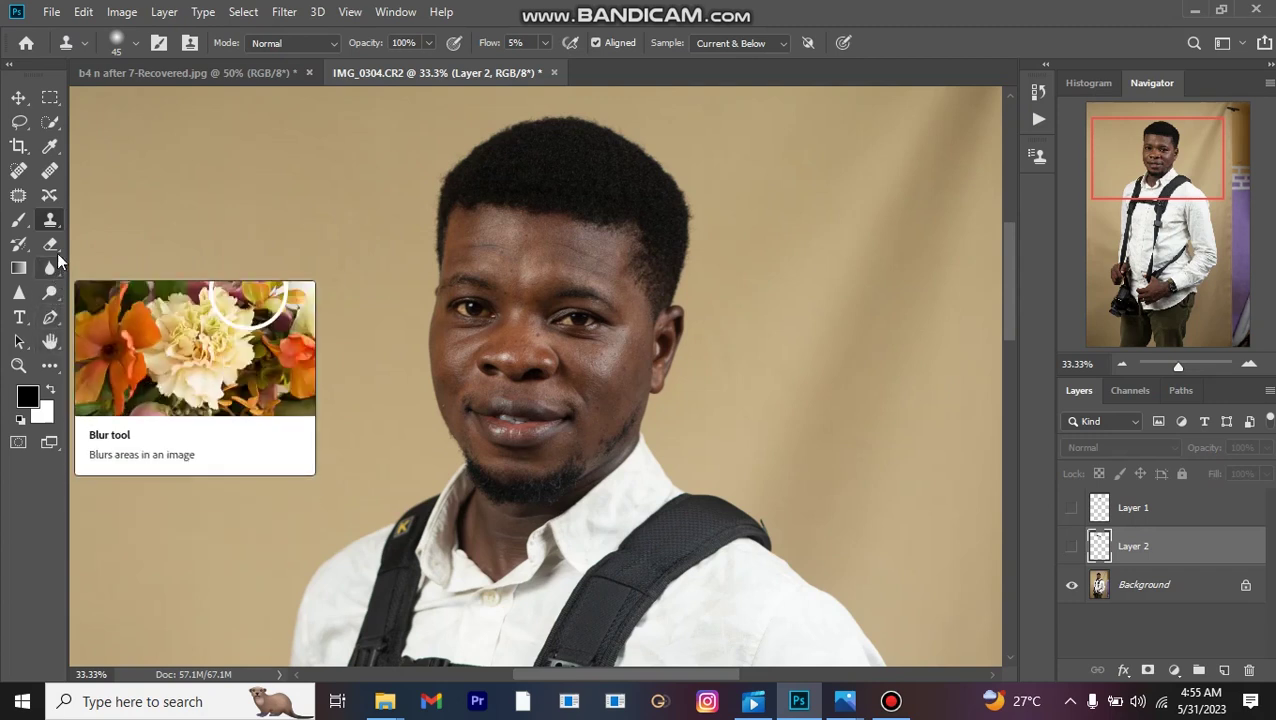
{"action": "left_click", "coordinate": [45, 320]}
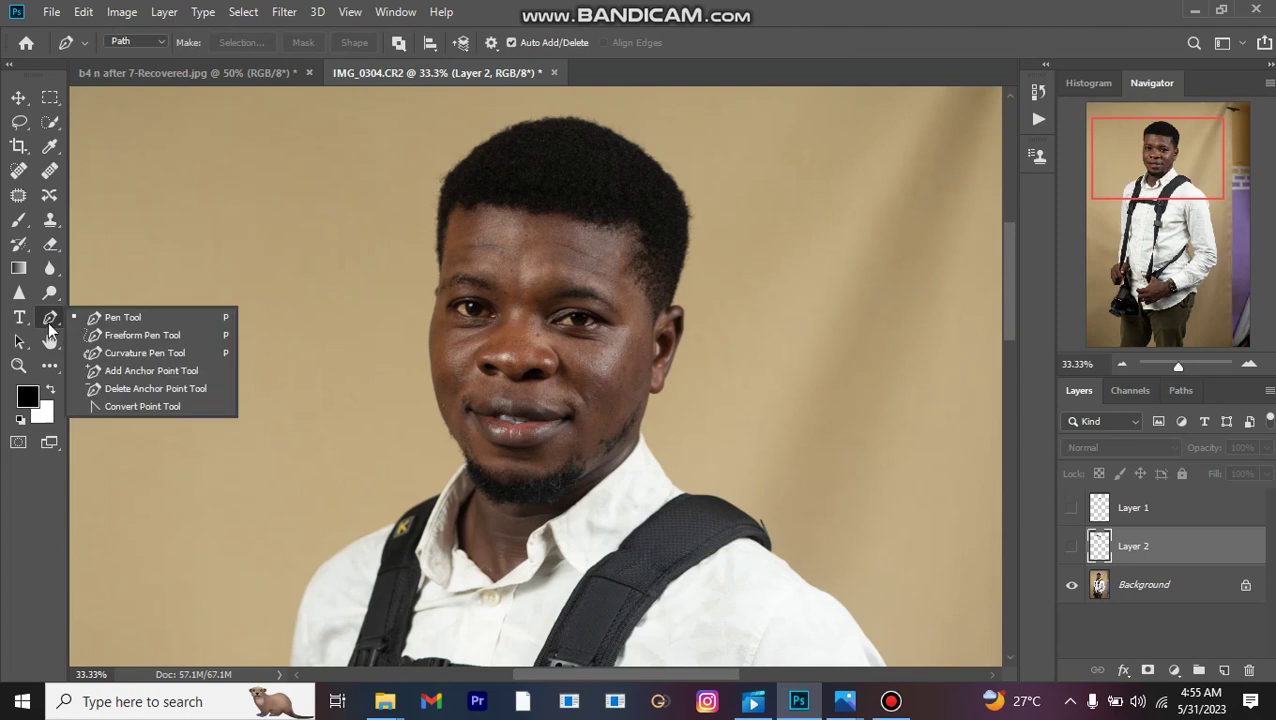
{"action": "left_click", "coordinate": [119, 316]}
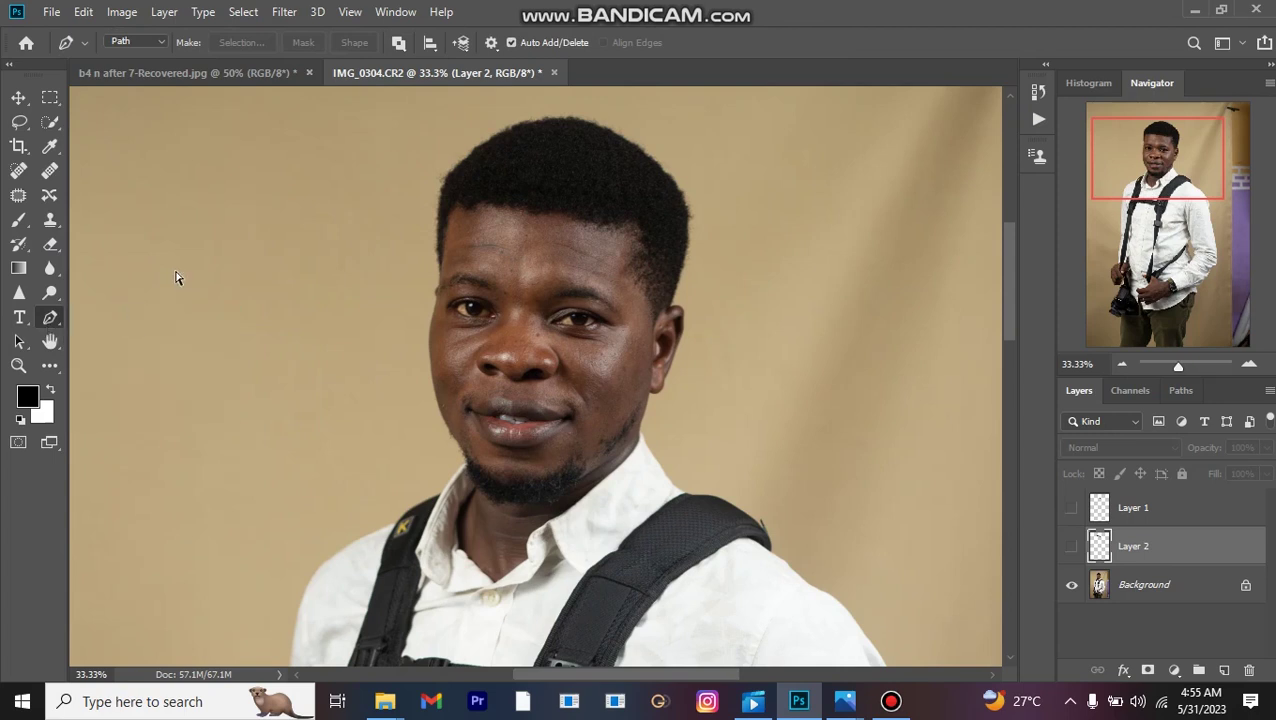
- Zoom to 66.7% on the hair and place the first path points at the left eyebrow and hairline
{"action": "key", "text": "ctrl+plus"}
{"action": "key", "text": "ctrl+plus"}
{"action": "left_click_drag", "start_coordinate": [355, 222], "coordinate": [369, 401]}
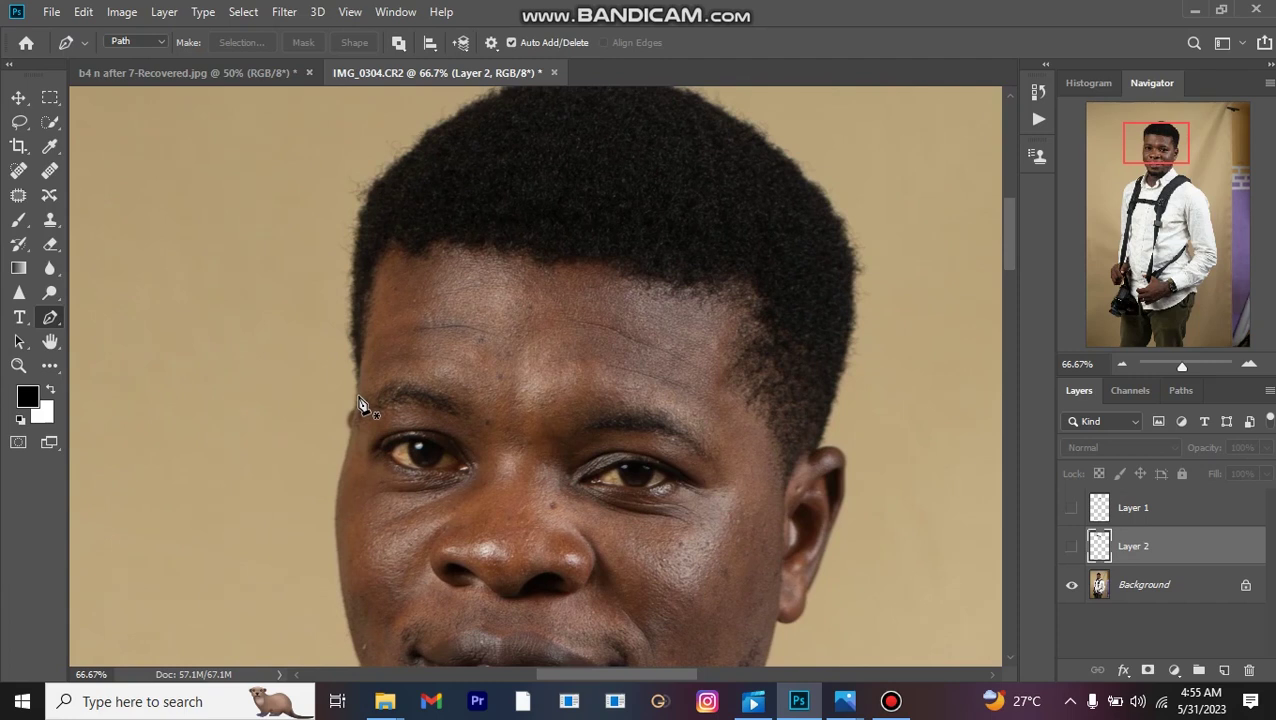
{"action": "left_click", "coordinate": [359, 397]}
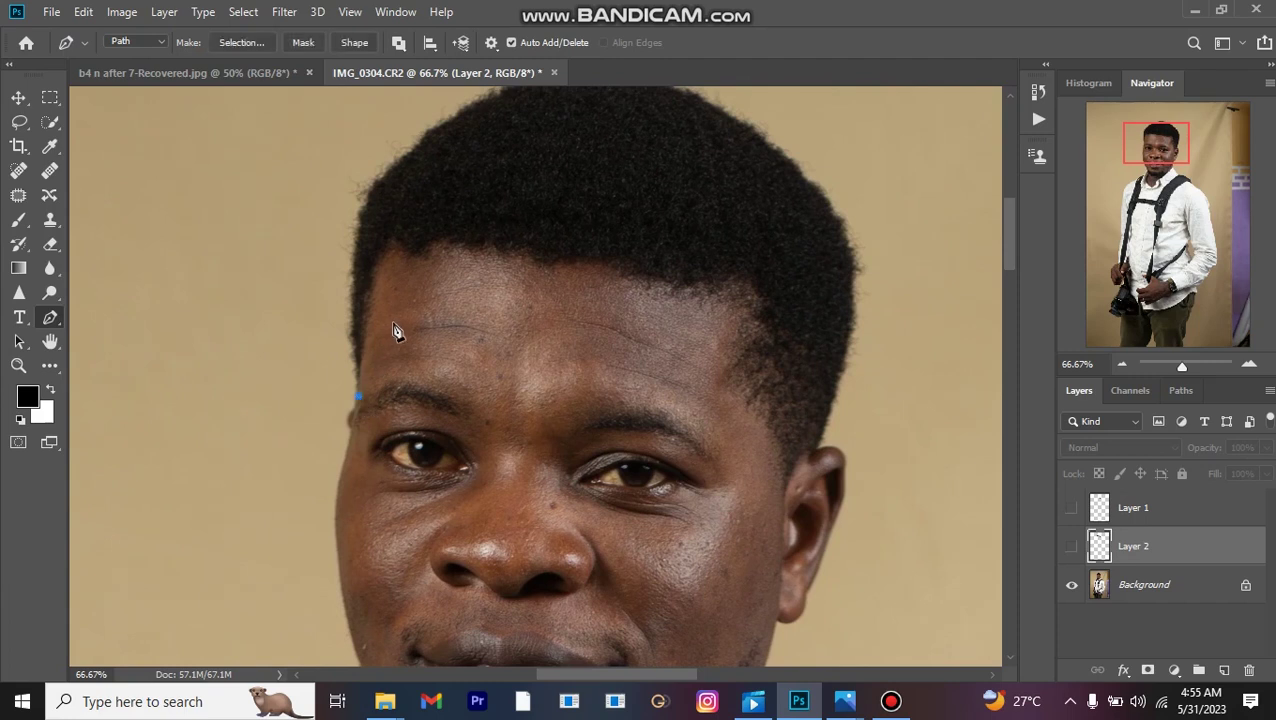
{"action": "left_click", "coordinate": [386, 250]}
- Redo the left hairline corner point, bend it, and add a point along the top hairline
{"action": "key", "text": "ctrl+z"}
{"action": "left_click", "coordinate": [381, 251]}
{"action": "left_click", "coordinate": [381, 252]}
{"action": "left_click_drag", "start_coordinate": [385, 246], "coordinate": [390, 250]}
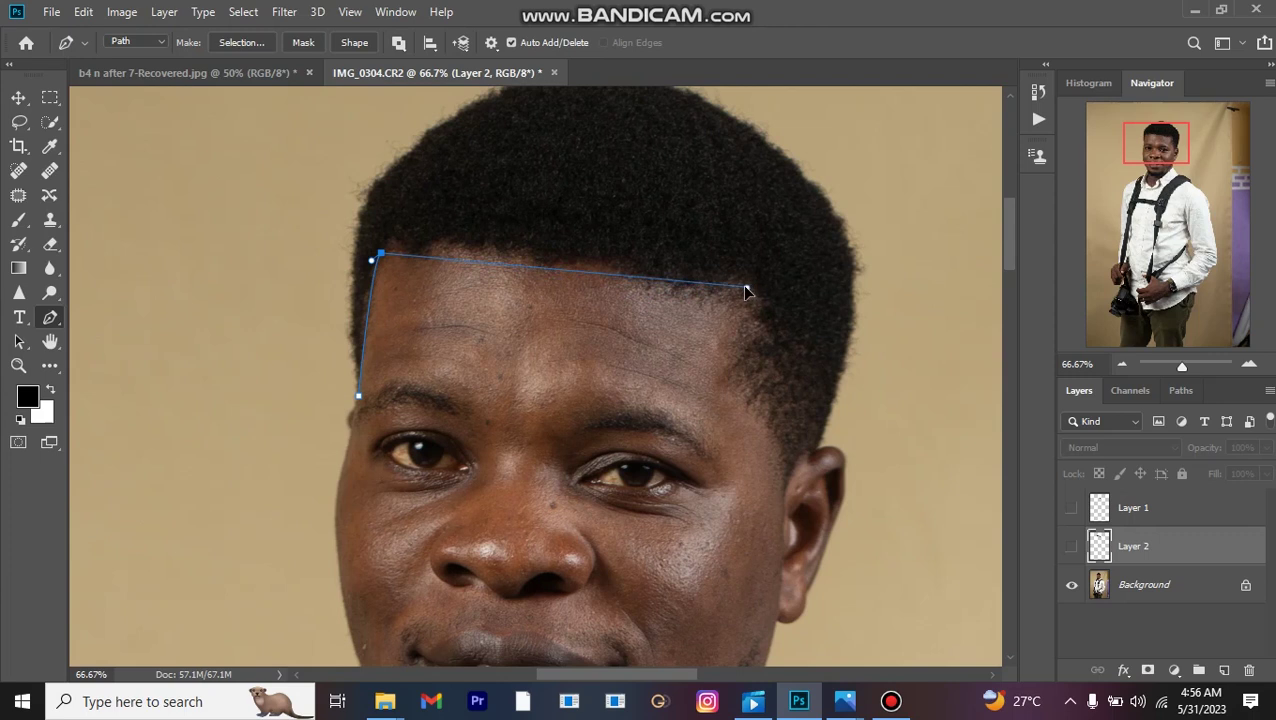
{"action": "left_click", "coordinate": [440, 252]}
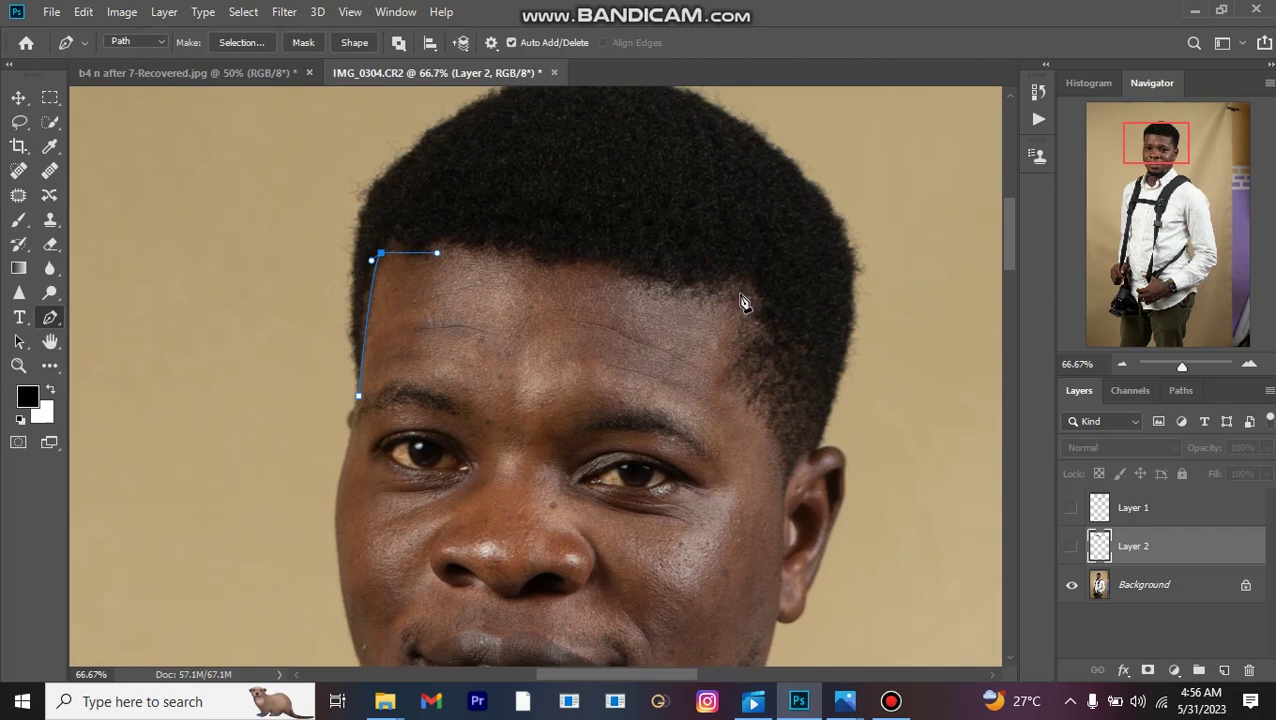
- Square off the right hairline corner and curve the path down the right temple
{"action": "left_click", "coordinate": [745, 287]}
{"action": "left_click", "coordinate": [750, 287]}
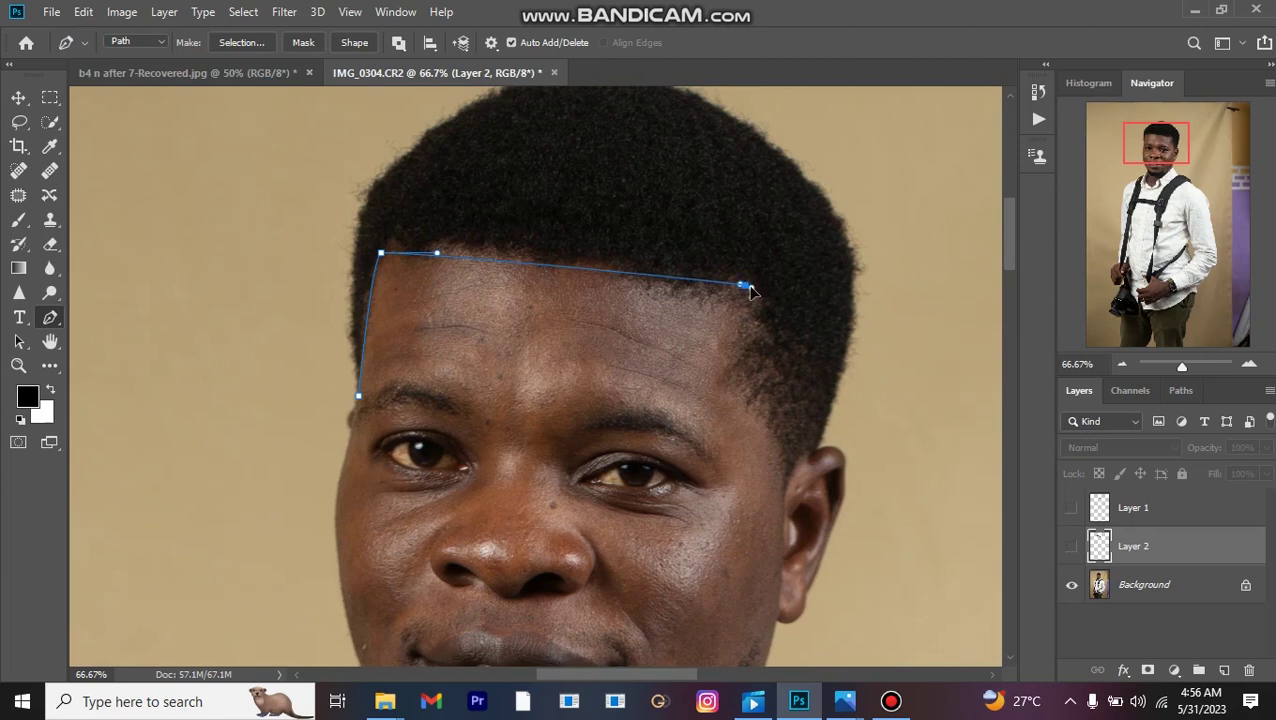
{"action": "left_click_drag", "start_coordinate": [752, 290], "coordinate": [757, 297]}
{"action": "left_click", "coordinate": [742, 348]}
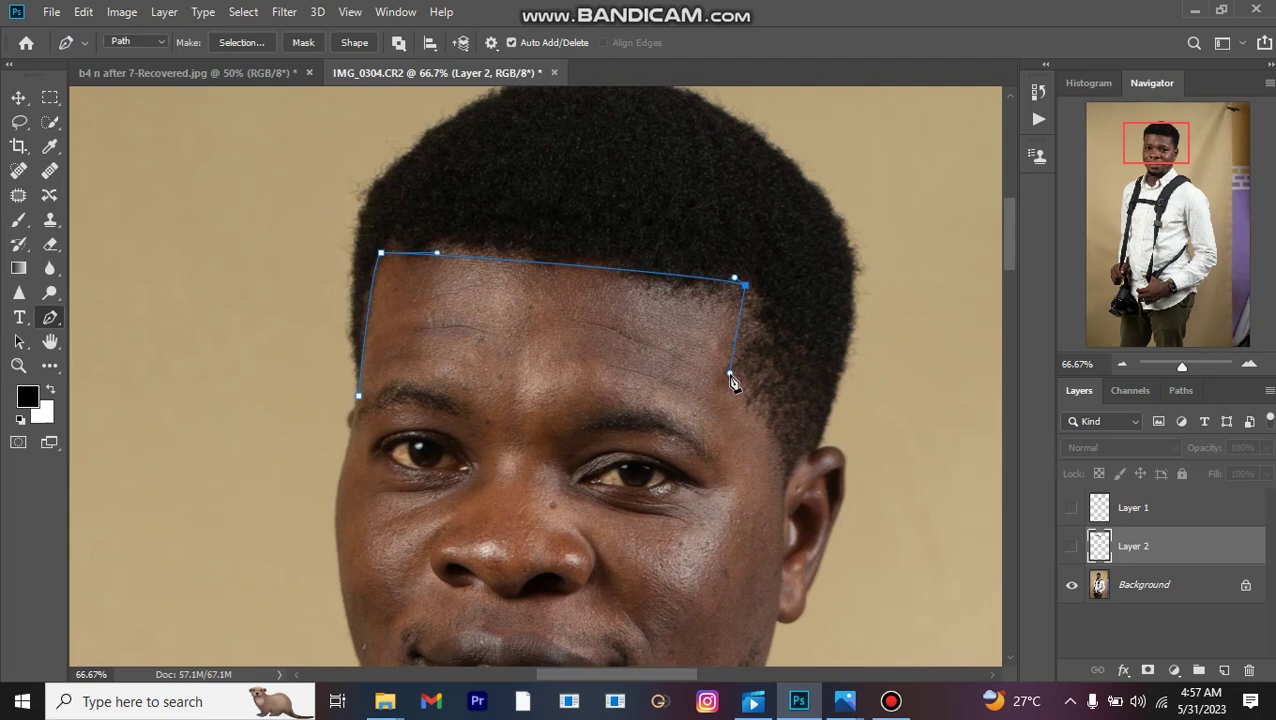
{"action": "left_click_drag", "start_coordinate": [730, 374], "coordinate": [737, 389]}
- Extend the pen path down the right temple in front of the ear, redoing misplaced points
{"action": "left_click_drag", "start_coordinate": [737, 389], "coordinate": [737, 389]}
{"action": "left_click_drag", "start_coordinate": [782, 470], "coordinate": [774, 503]}
{"action": "mouse_move", "coordinate": [773, 501]}
{"action": "left_mouse_down"}
{"action": "mouse_move", "coordinate": [780, 484]}
{"action": "mouse_move", "coordinate": [774, 521]}
{"action": "left_mouse_up"}
{"action": "key", "text": "ctrl+z"}
{"action": "left_click", "coordinate": [781, 503]}
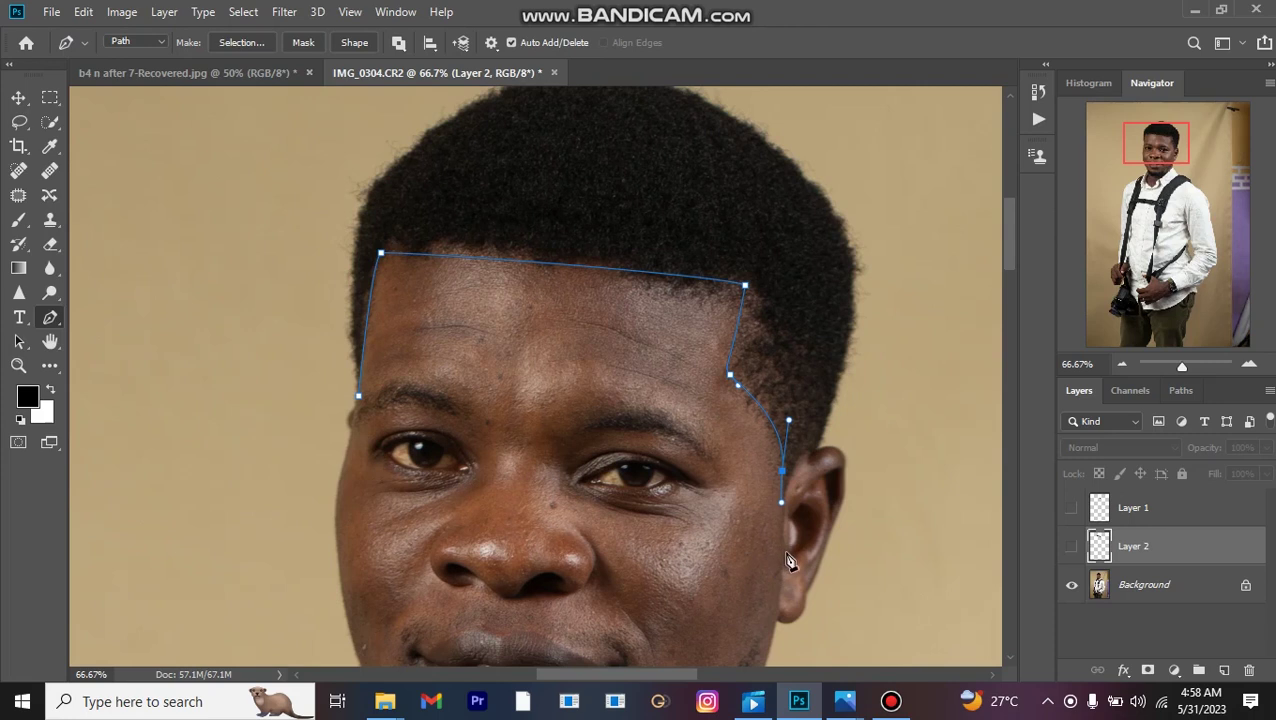
{"action": "left_click", "coordinate": [782, 555]}
{"action": "left_click_drag", "start_coordinate": [786, 558], "coordinate": [780, 562]}
{"action": "left_click_drag", "start_coordinate": [783, 565], "coordinate": [782, 566]}
{"action": "key", "text": "ctrl+z"}
{"action": "left_click", "coordinate": [782, 544]}
{"action": "left_click", "coordinate": [780, 582]}
- Turn the path outward past the ear and curve it up the right side of the hair
{"action": "left_click", "coordinate": [823, 594]}
{"action": "left_click", "coordinate": [894, 537]}
{"action": "left_click_drag", "start_coordinate": [912, 345], "coordinate": [924, 322]}
{"action": "left_click_drag", "start_coordinate": [887, 203], "coordinate": [890, 188]}
{"action": "left_click_drag", "start_coordinate": [843, 125], "coordinate": [835, 110]}
{"action": "scroll", "coordinate": [789, 177], "scroll_direction": "up", "scroll_amount": 3}
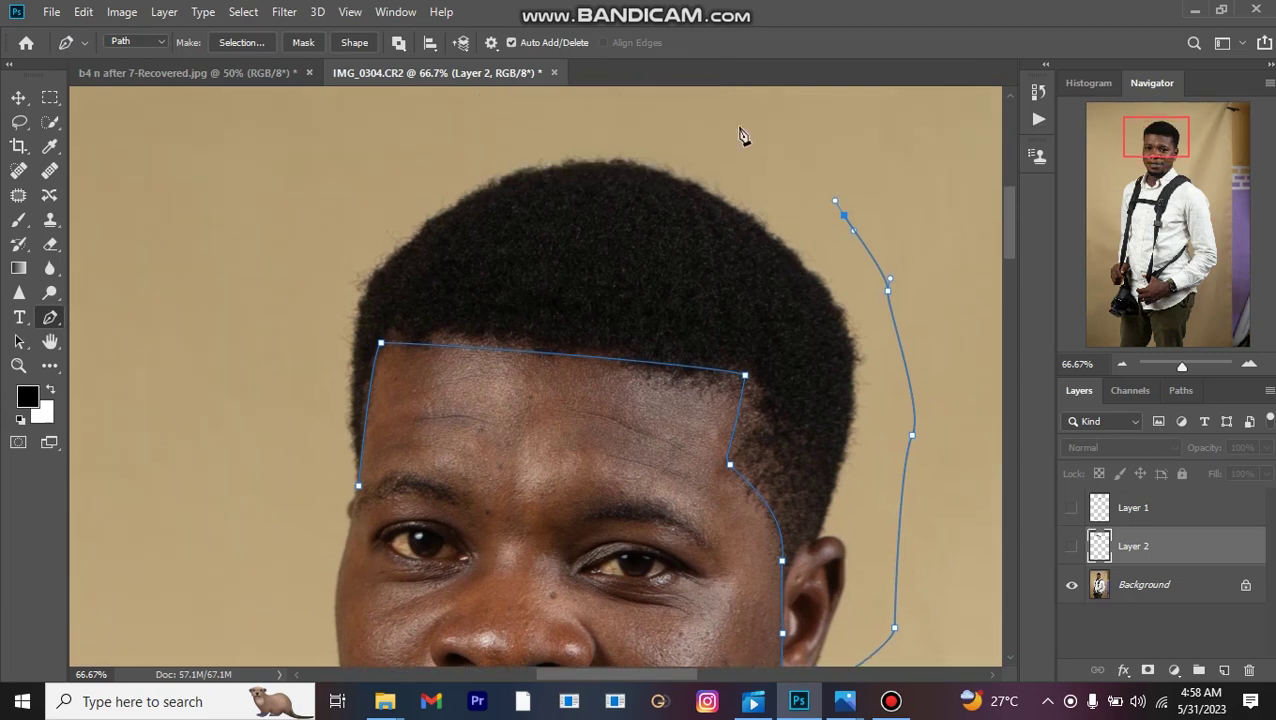
- Run the path across the top and down the left side, closing it at the eyebrow
{"action": "left_click", "coordinate": [679, 112]}
{"action": "left_click", "coordinate": [528, 110]}
{"action": "left_click", "coordinate": [383, 171]}
{"action": "left_click", "coordinate": [306, 259]}
{"action": "left_click_drag", "start_coordinate": [274, 355], "coordinate": [276, 371]}
{"action": "left_click", "coordinate": [270, 428]}
{"action": "left_click", "coordinate": [268, 467]}
{"action": "left_click", "coordinate": [303, 496]}
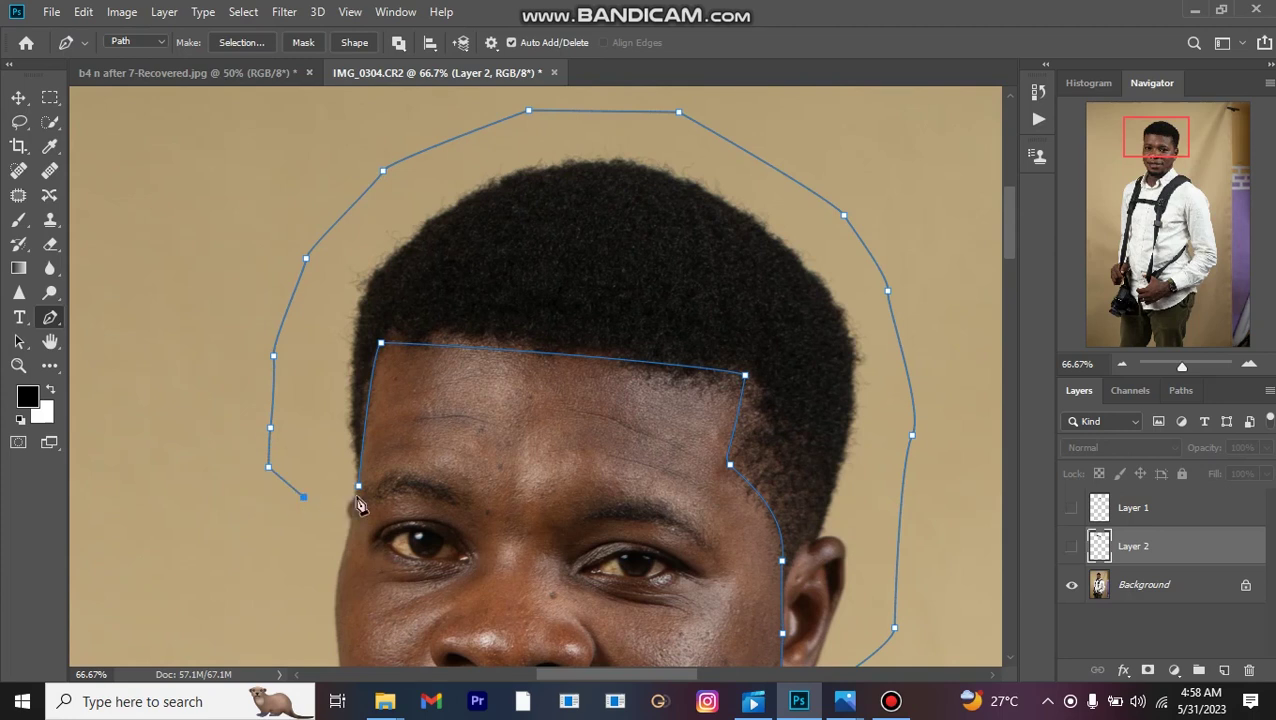
{"action": "left_click", "coordinate": [359, 490]}
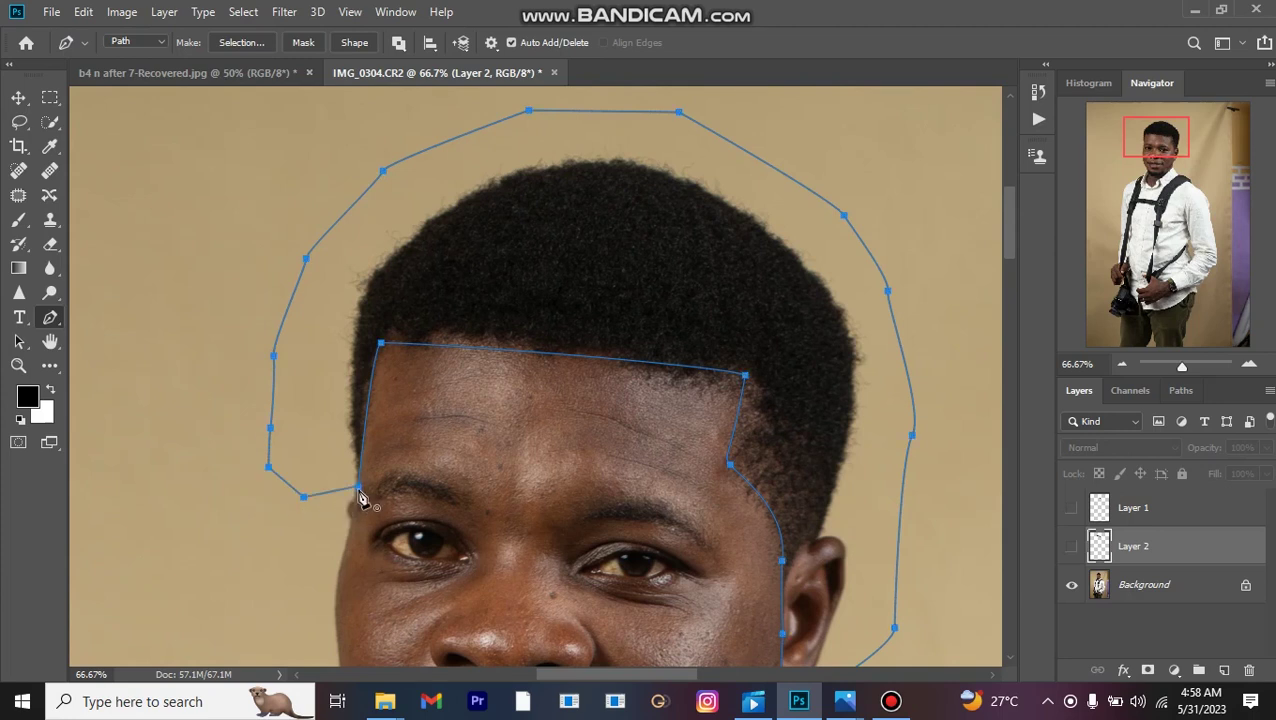
{"action": "left_click", "coordinate": [1224, 670]}
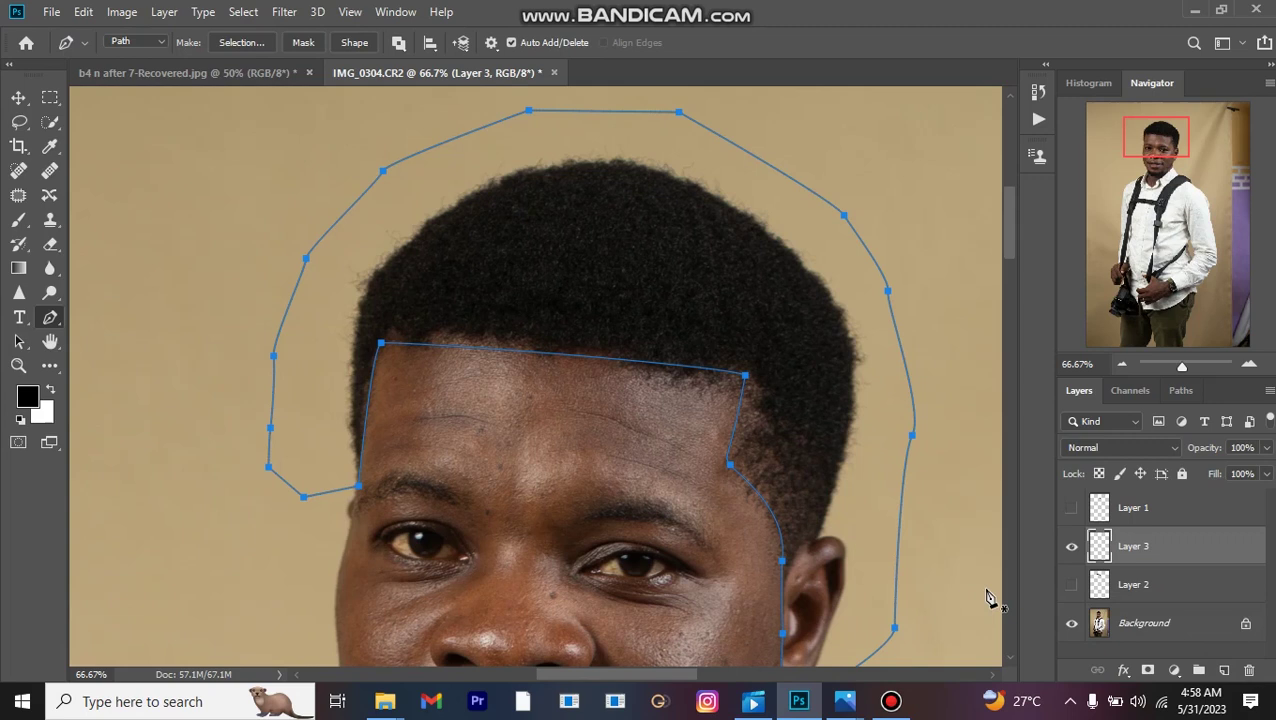
- Delete the stray layer and add an empty Layer 3 directly above Background
{"action": "left_click", "coordinate": [1071, 584]}
{"action": "key", "text": "Delete"}
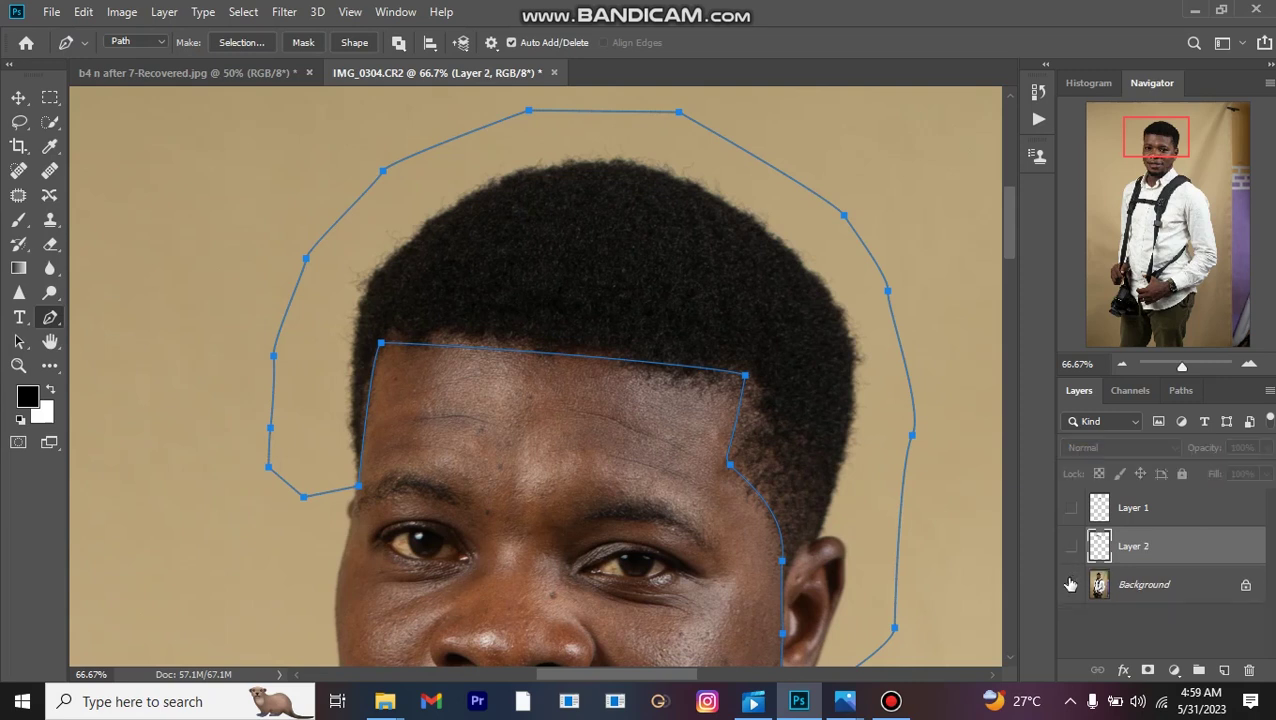
{"action": "left_click", "coordinate": [1192, 585]}
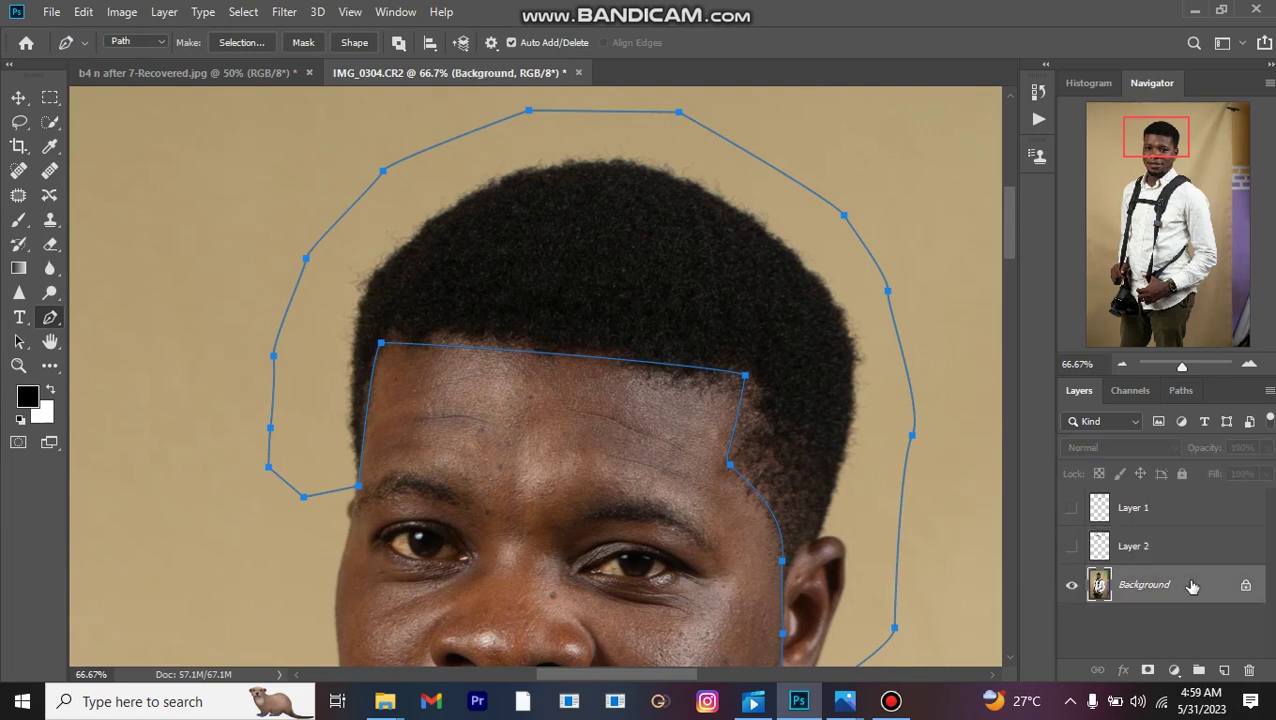
{"action": "left_click", "coordinate": [1223, 671]}
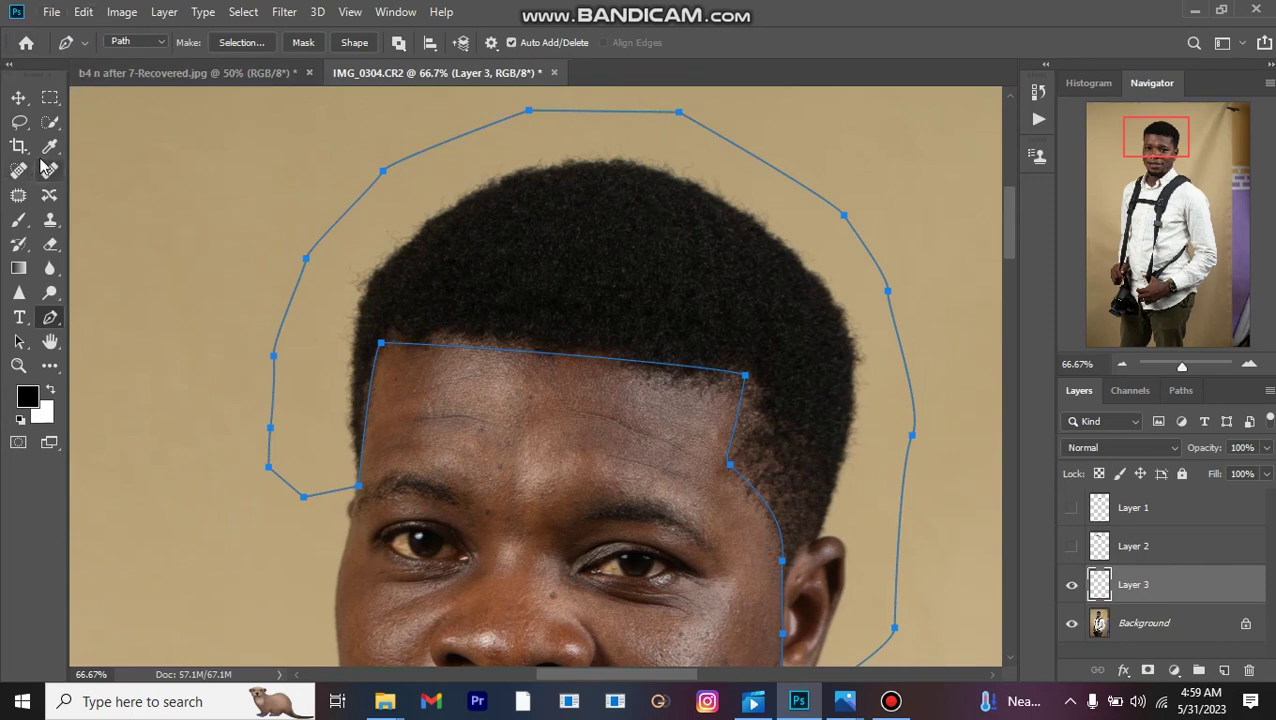
{"action": "right_click", "coordinate": [56, 320]}
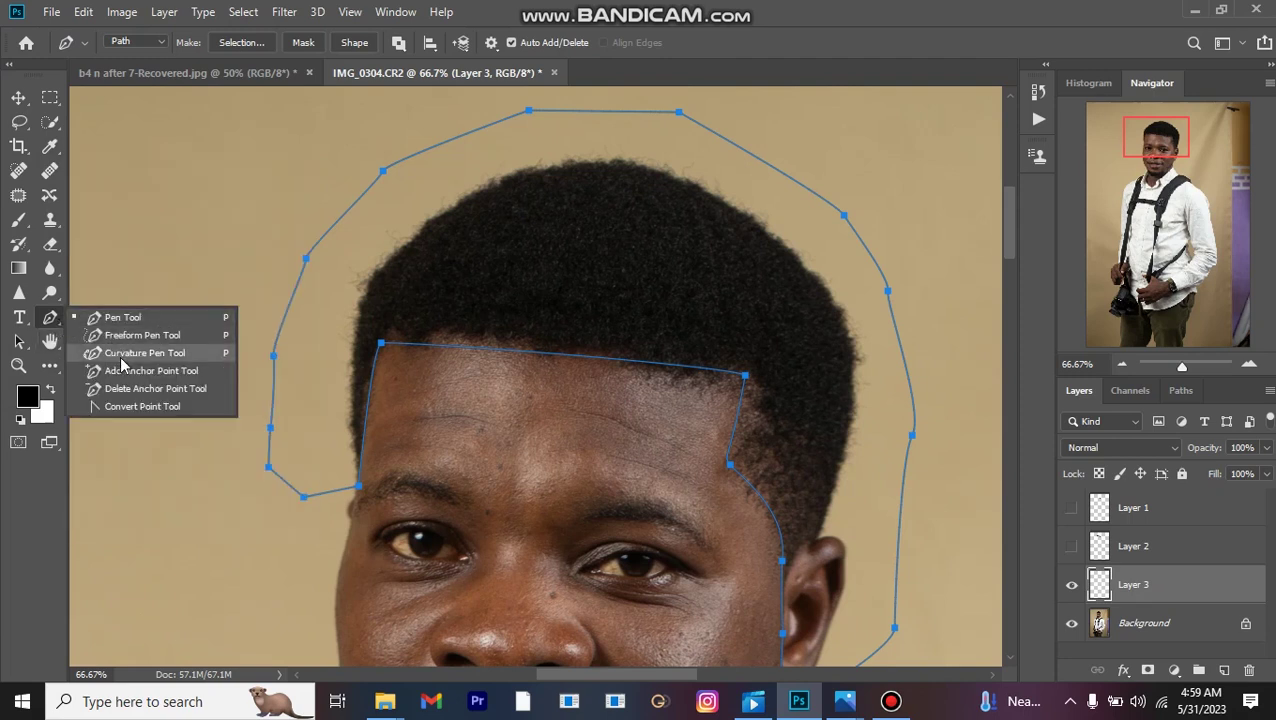
- With the Curvature Pen, add points to the path and raise the corner beside the left eyebrow
{"action": "left_click", "coordinate": [121, 358]}
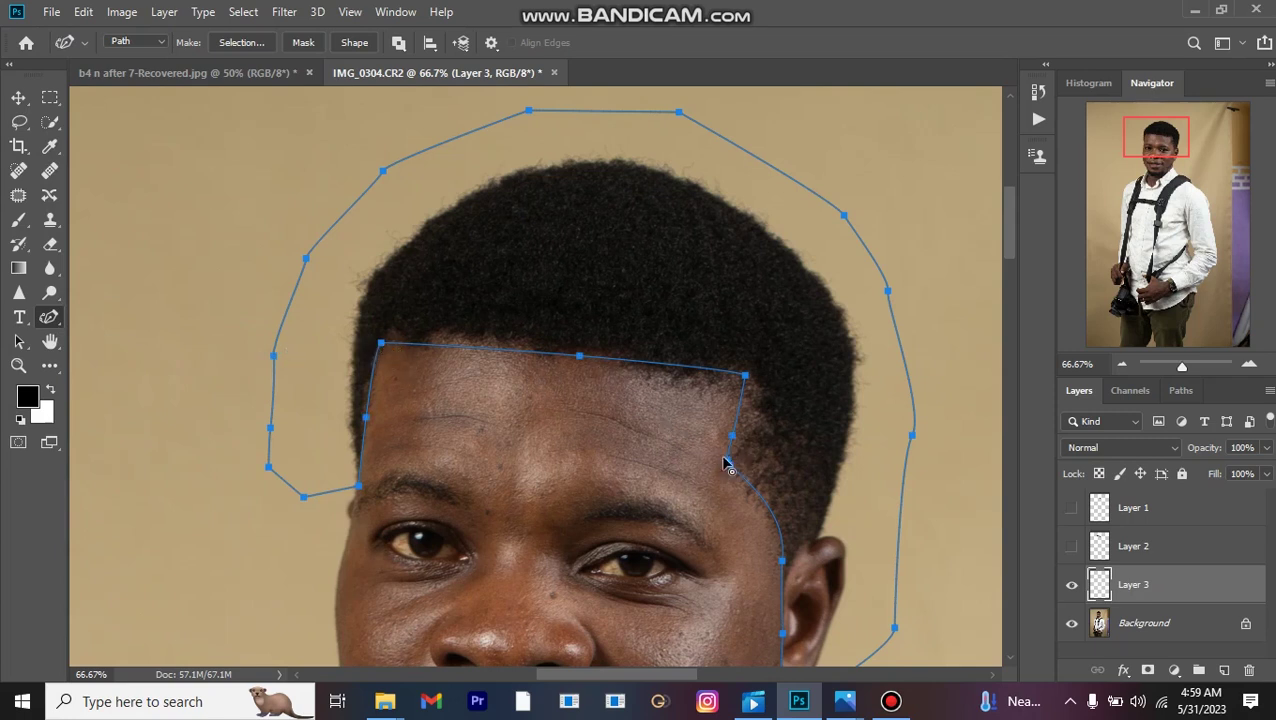
{"action": "left_click", "coordinate": [726, 459]}
{"action": "left_click_drag", "start_coordinate": [728, 459], "coordinate": [731, 461]}
{"action": "left_click", "coordinate": [359, 488]}
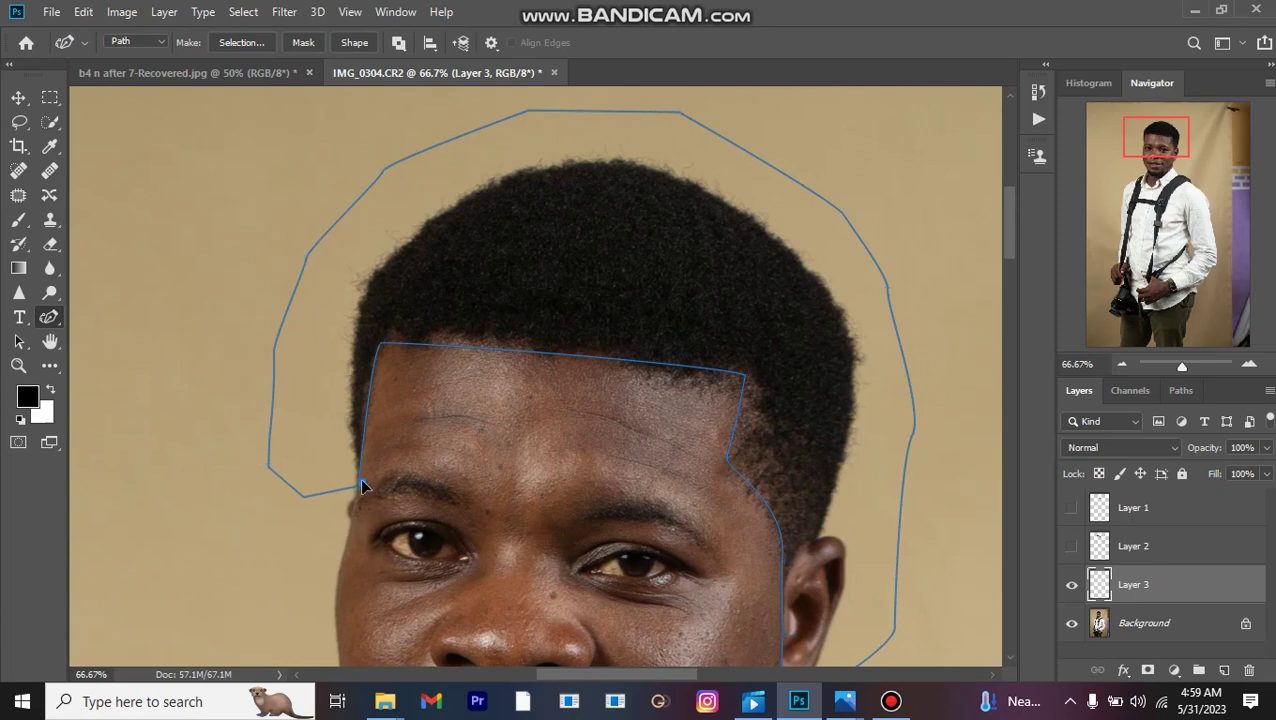
{"action": "left_click", "coordinate": [359, 468], "text": "ctrl"}
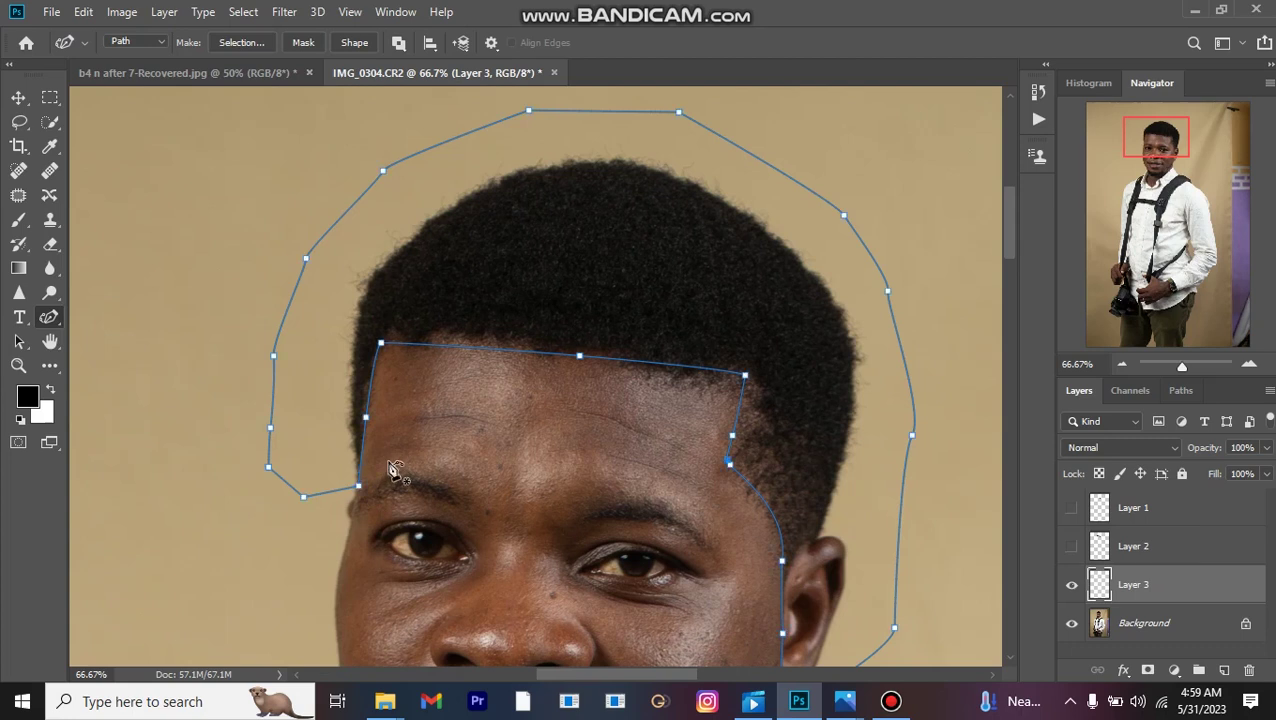
{"action": "left_click", "coordinate": [360, 487]}
{"action": "left_click_drag", "start_coordinate": [360, 488], "coordinate": [360, 476]}
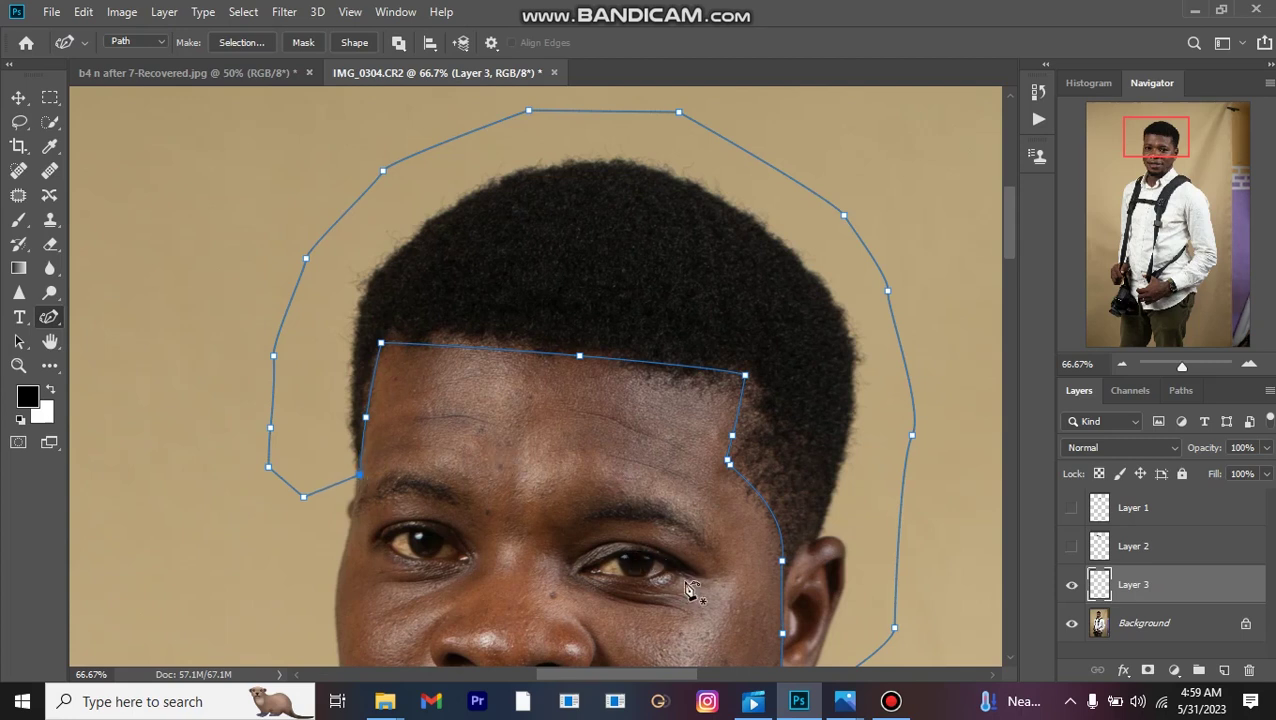
{"action": "scroll", "coordinate": [680, 570], "scroll_direction": "down", "scroll_amount": 5}
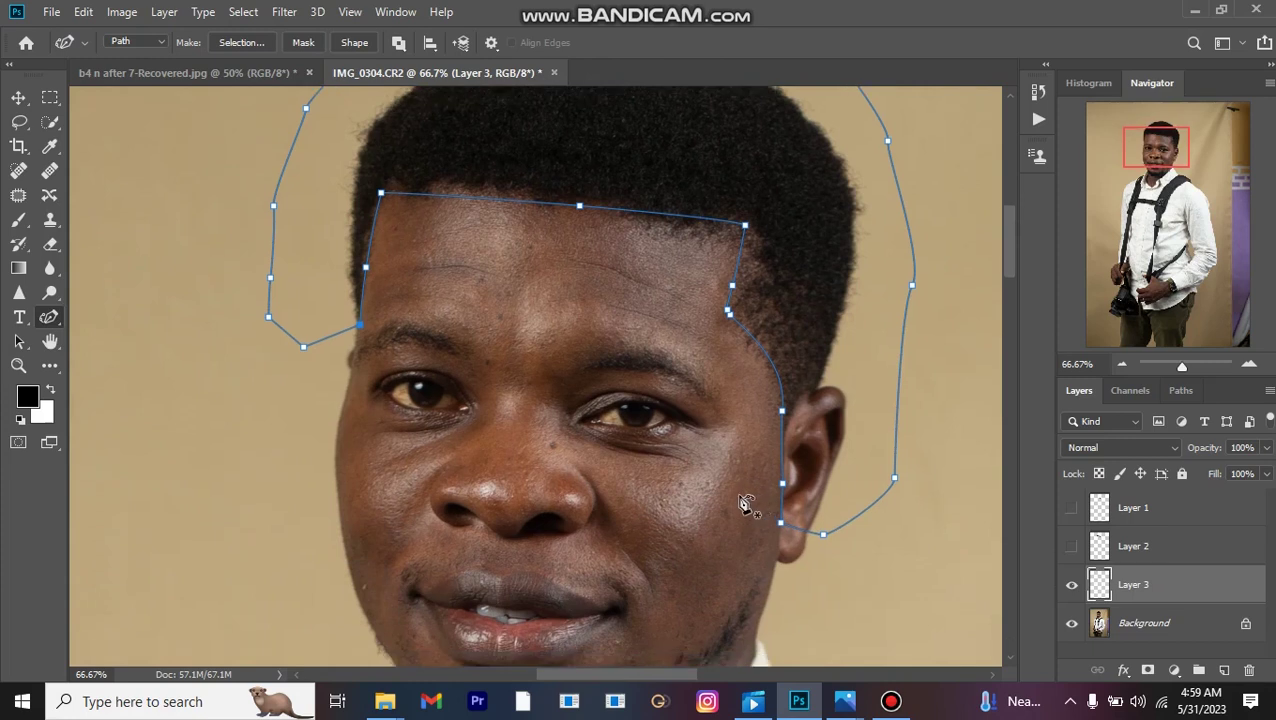
{"action": "scroll", "coordinate": [745, 503], "scroll_direction": "up", "scroll_amount": 5}
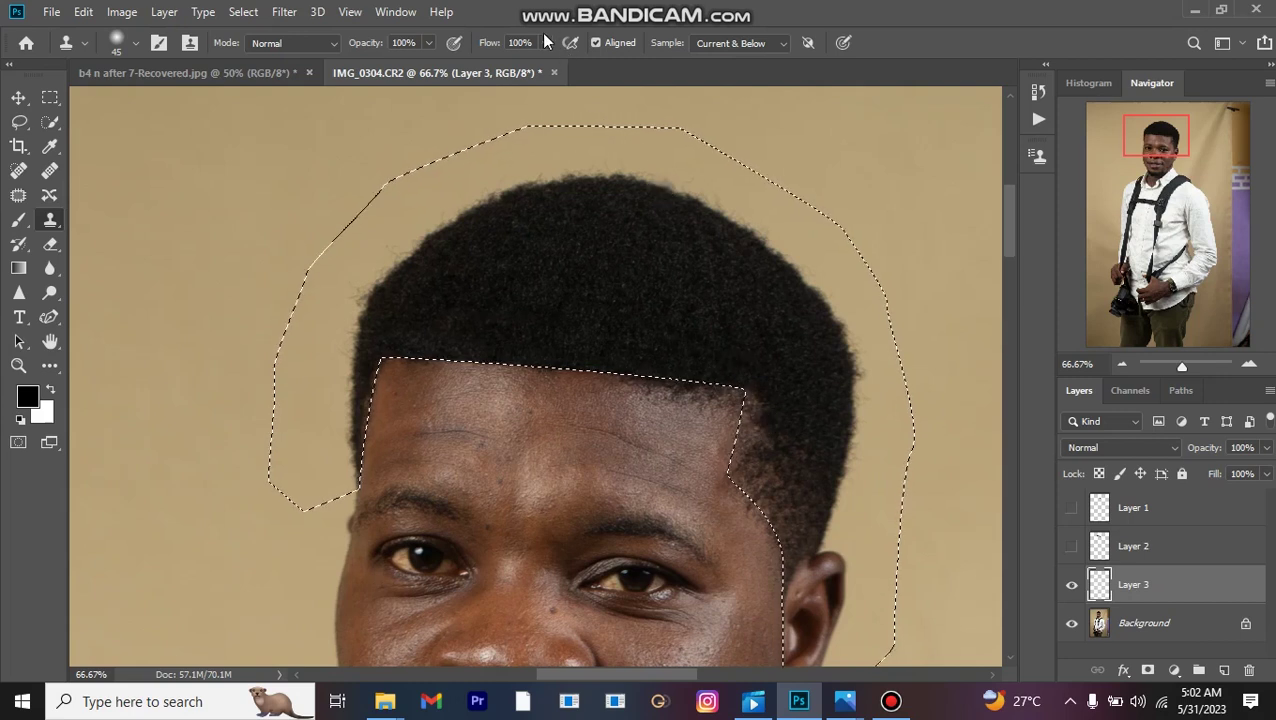
- Open the Flow setting for the Clone Stamp brush in the options bar
{"action": "left_click", "coordinate": [544, 43]}
- Set the Clone Stamp flow to 6% and enlarge the brush to 70
{"action": "left_click_drag", "start_coordinate": [544, 64], "coordinate": [543, 64]}
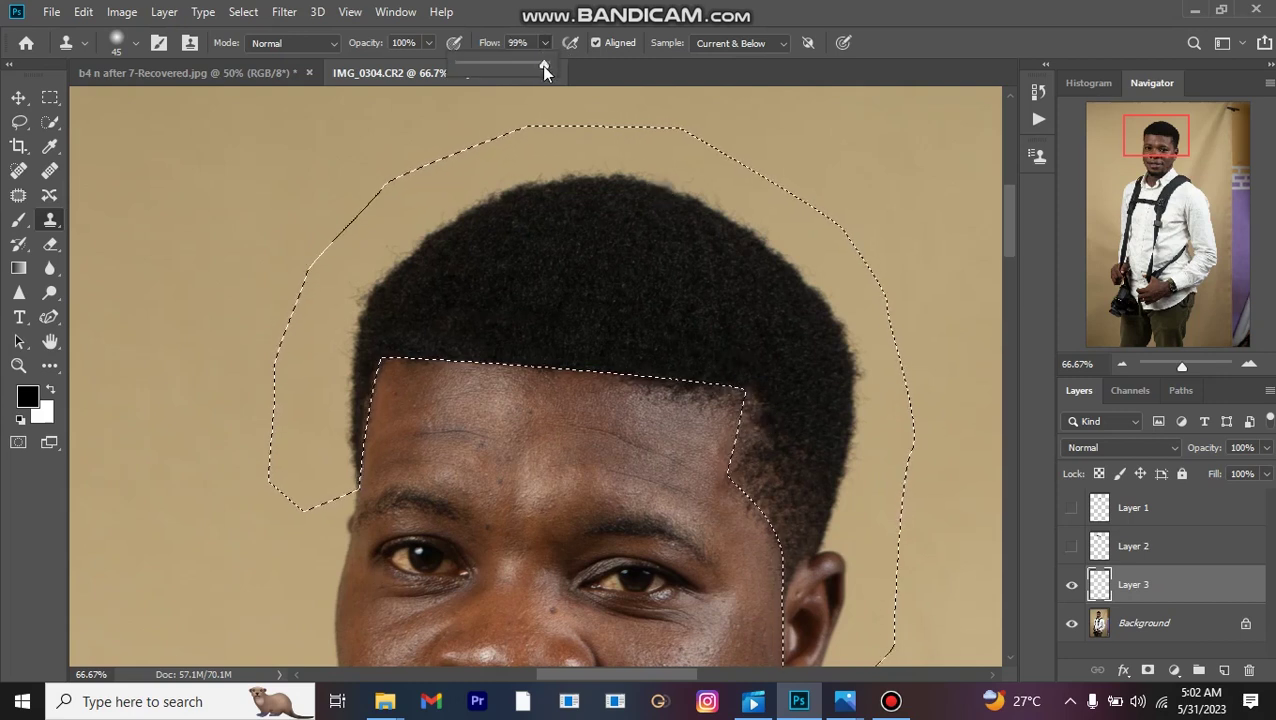
{"action": "left_click_drag", "start_coordinate": [470, 88], "coordinate": [466, 88]}
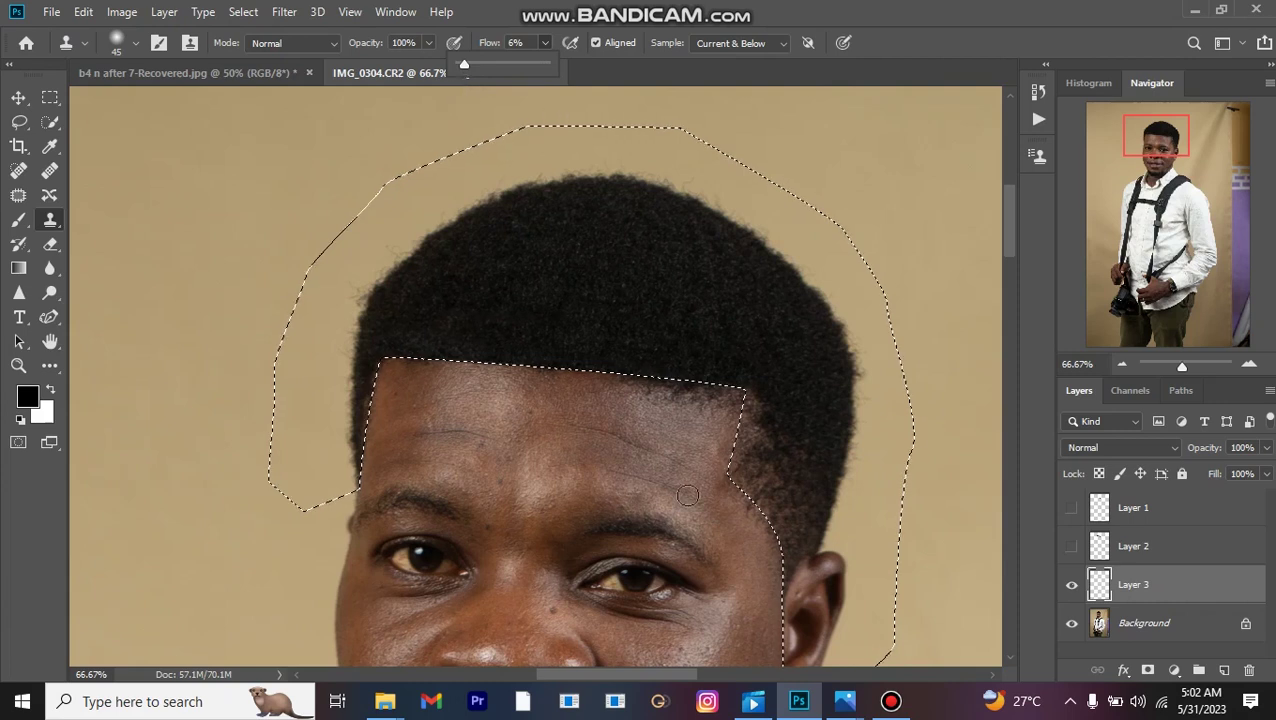
{"action": "key", "text": "bracketright"}
{"action": "key", "text": "bracketright"}
{"action": "key", "text": "bracketright"}
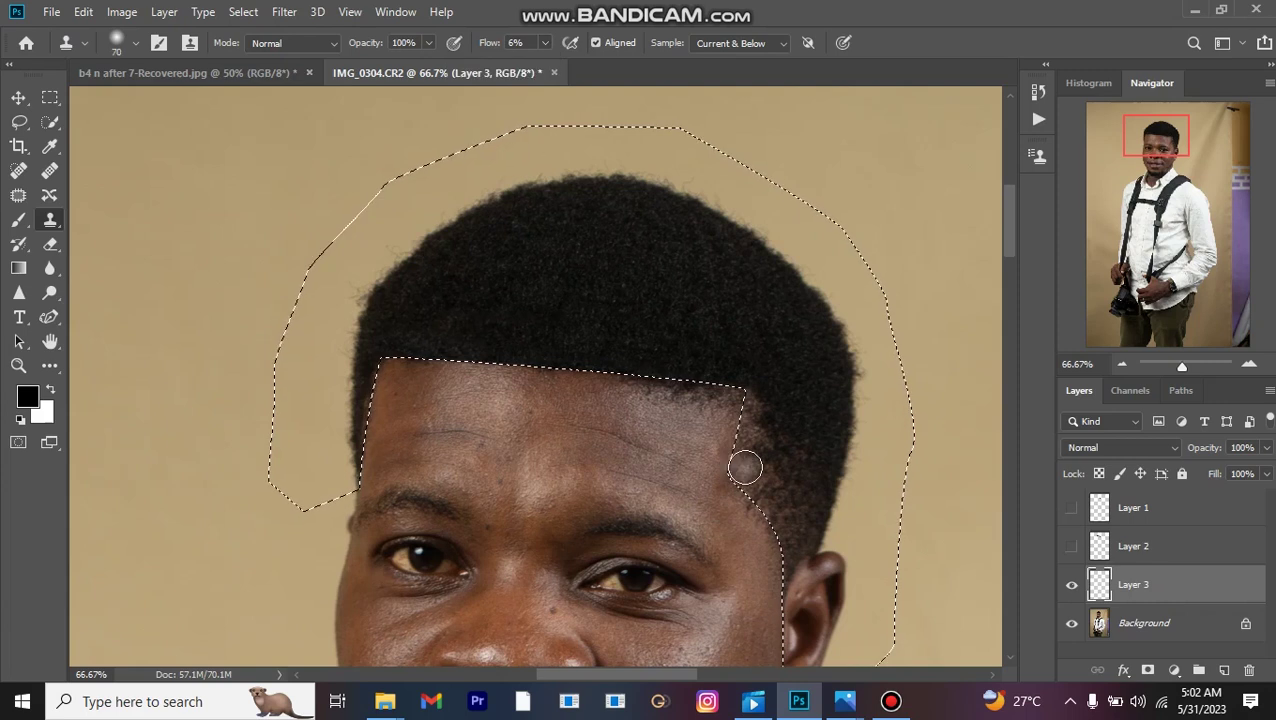
- Sample hair near the hairline and clone it along the right hairline up to the temple
{"action": "left_click", "coordinate": [790, 361], "text": "alt"}
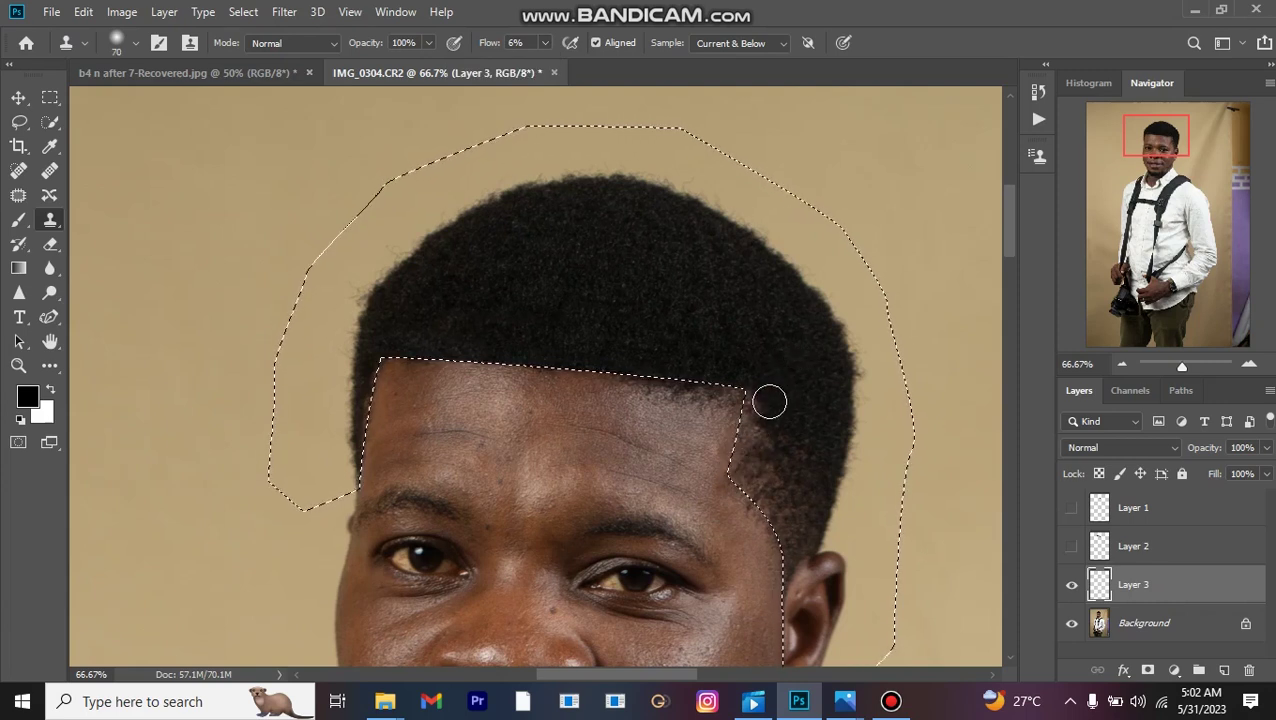
{"action": "mouse_move", "coordinate": [764, 409]}
{"action": "left_mouse_down"}
{"action": "mouse_move", "coordinate": [744, 440]}
{"action": "mouse_move", "coordinate": [756, 401]}
{"action": "mouse_move", "coordinate": [752, 443]}
{"action": "mouse_move", "coordinate": [744, 416]}
{"action": "mouse_move", "coordinate": [752, 493]}
{"action": "mouse_move", "coordinate": [751, 475]}
{"action": "mouse_move", "coordinate": [760, 494]}
{"action": "mouse_move", "coordinate": [771, 484]}
{"action": "mouse_move", "coordinate": [782, 443]}
{"action": "mouse_move", "coordinate": [753, 404]}
{"action": "mouse_move", "coordinate": [740, 449]}
{"action": "mouse_move", "coordinate": [776, 535]}
{"action": "mouse_move", "coordinate": [757, 500]}
{"action": "mouse_move", "coordinate": [784, 454]}
{"action": "mouse_move", "coordinate": [770, 481]}
{"action": "mouse_move", "coordinate": [775, 373]}
{"action": "left_mouse_up"}
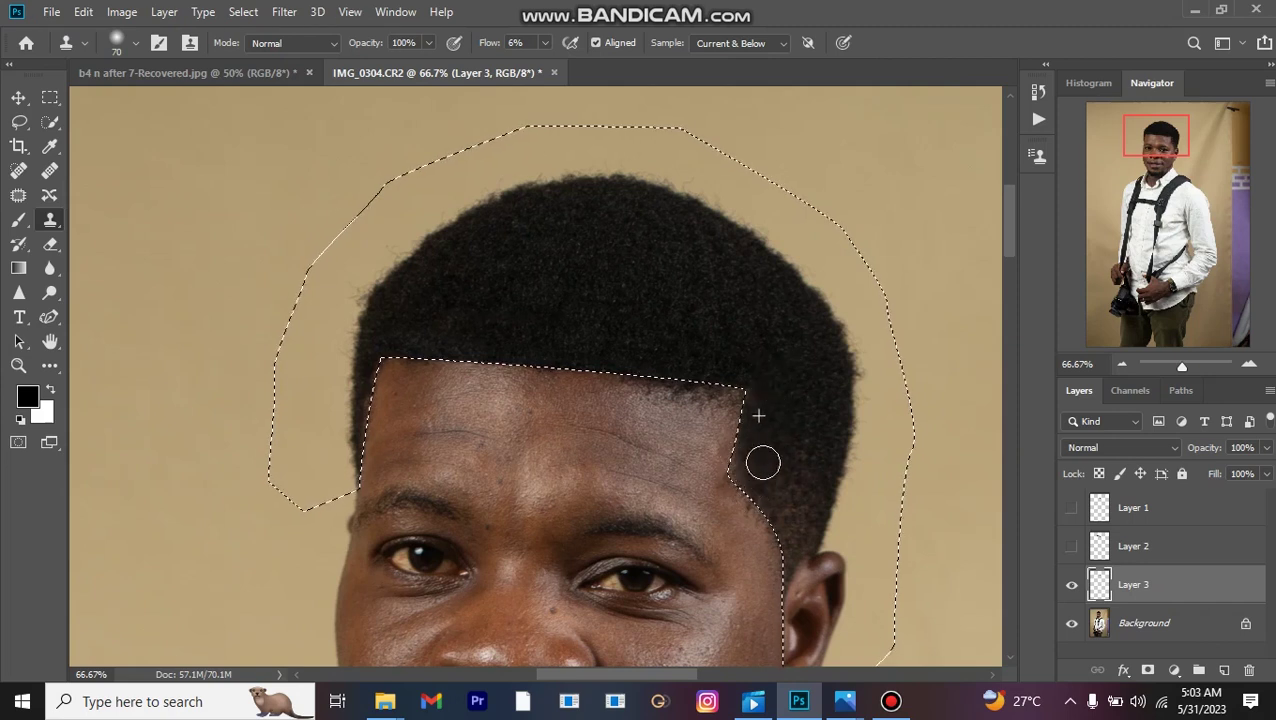
{"action": "mouse_move", "coordinate": [782, 527]}
{"action": "left_mouse_down"}
{"action": "mouse_move", "coordinate": [811, 470]}
{"action": "mouse_move", "coordinate": [795, 533]}
{"action": "mouse_move", "coordinate": [809, 496]}
{"action": "mouse_move", "coordinate": [802, 526]}
{"action": "mouse_move", "coordinate": [800, 502]}
{"action": "mouse_move", "coordinate": [788, 517]}
{"action": "mouse_move", "coordinate": [762, 478]}
{"action": "mouse_move", "coordinate": [755, 419]}
{"action": "mouse_move", "coordinate": [749, 487]}
{"action": "mouse_move", "coordinate": [789, 524]}
{"action": "mouse_move", "coordinate": [789, 550]}
{"action": "mouse_move", "coordinate": [786, 476]}
{"action": "mouse_move", "coordinate": [768, 435]}
{"action": "left_mouse_up"}
- Shrink the brush to 25, cover a white speck and clone hair down the left hairline
{"action": "key", "text": "bracketleft"}
{"action": "key", "text": "bracketleft"}
{"action": "key", "text": "bracketleft"}
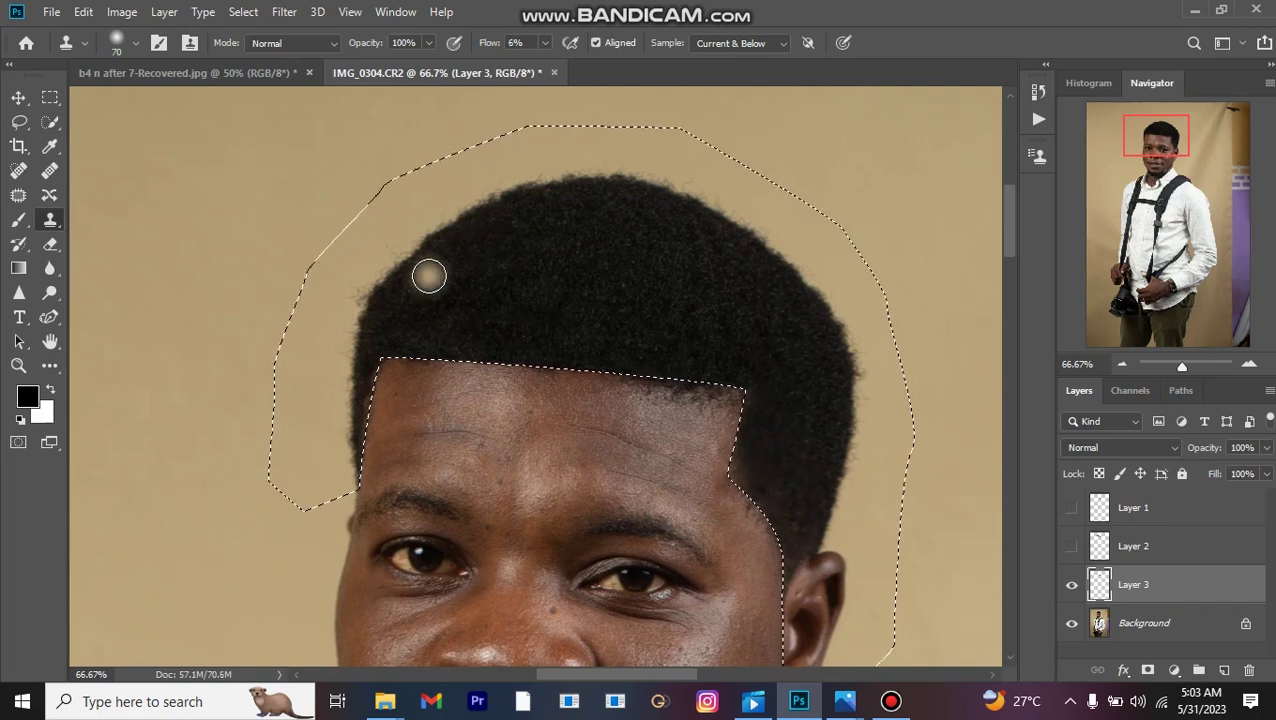
{"action": "key", "text": "bracketleft"}
{"action": "key", "text": "bracketleft"}
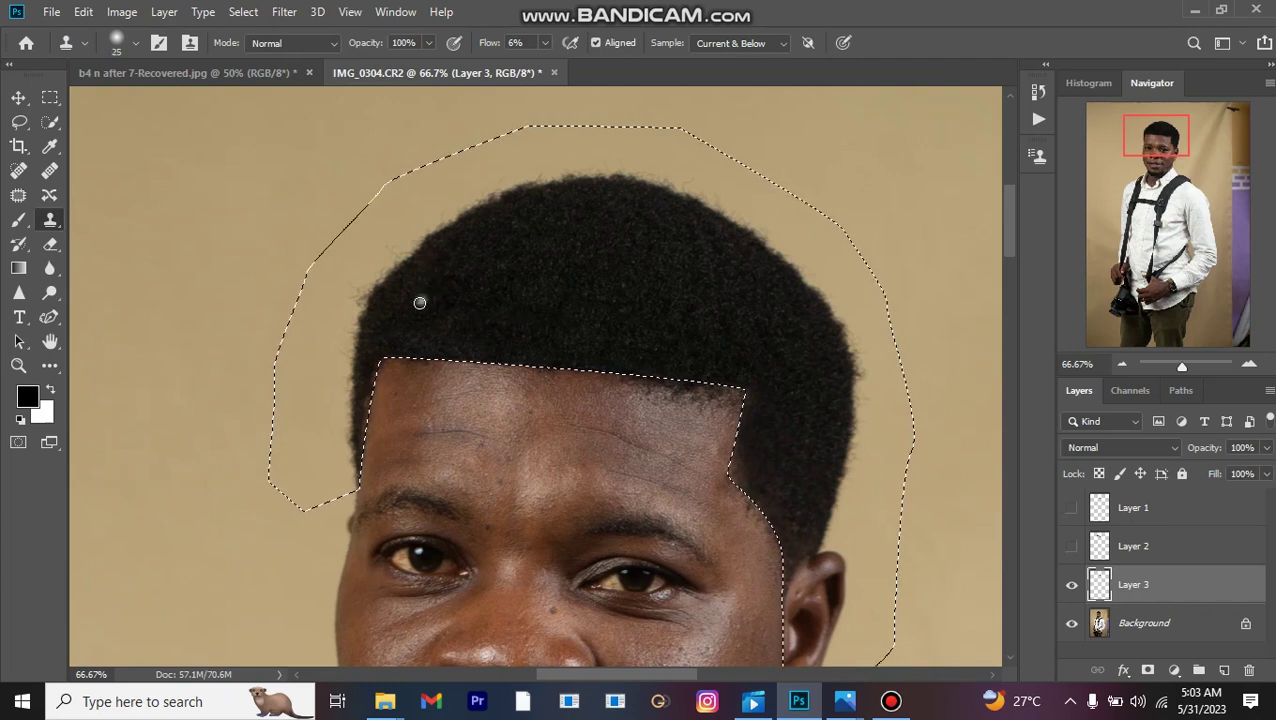
{"action": "left_click", "coordinate": [383, 339]}
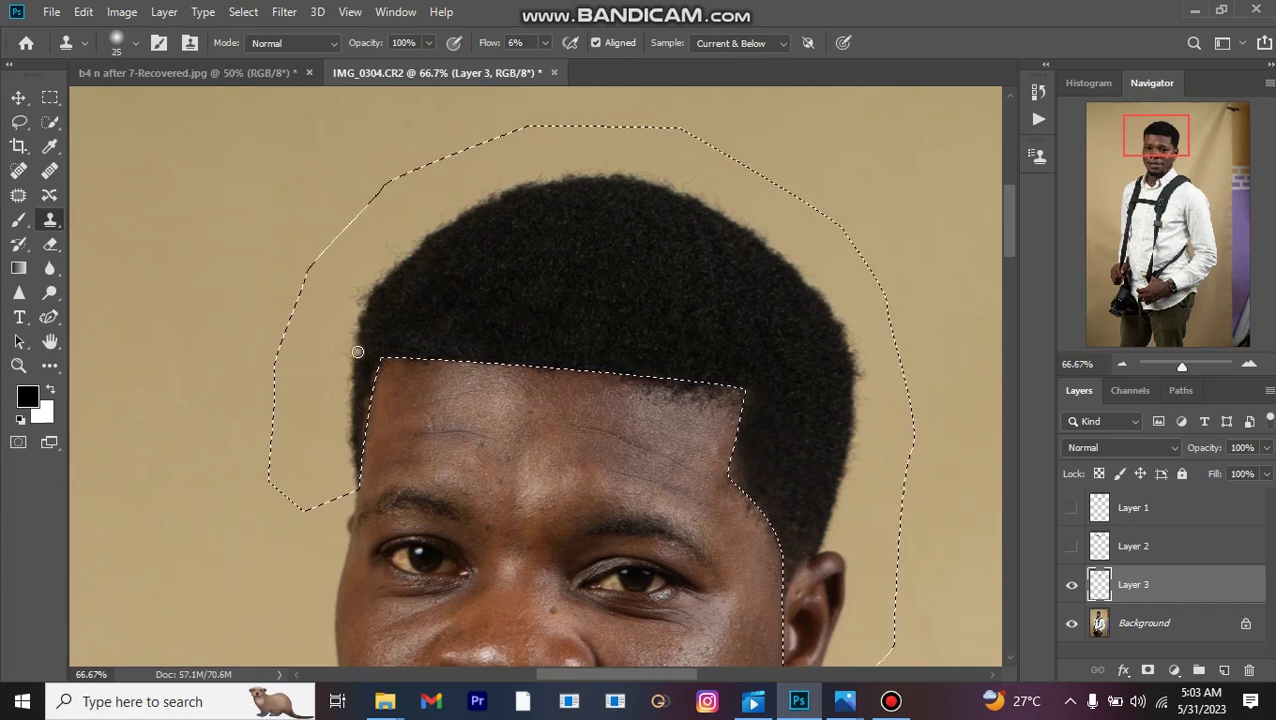
{"action": "left_click", "coordinate": [455, 305], "text": "alt"}
{"action": "mouse_move", "coordinate": [368, 374]}
{"action": "left_mouse_down"}
{"action": "mouse_move", "coordinate": [360, 401]}
{"action": "mouse_move", "coordinate": [365, 348]}
{"action": "left_mouse_up"}
- Resample clean hair, cover another white speck and clone further down the left hairline
{"action": "left_click", "coordinate": [601, 221]}
{"action": "left_click", "coordinate": [600, 232], "text": "alt"}
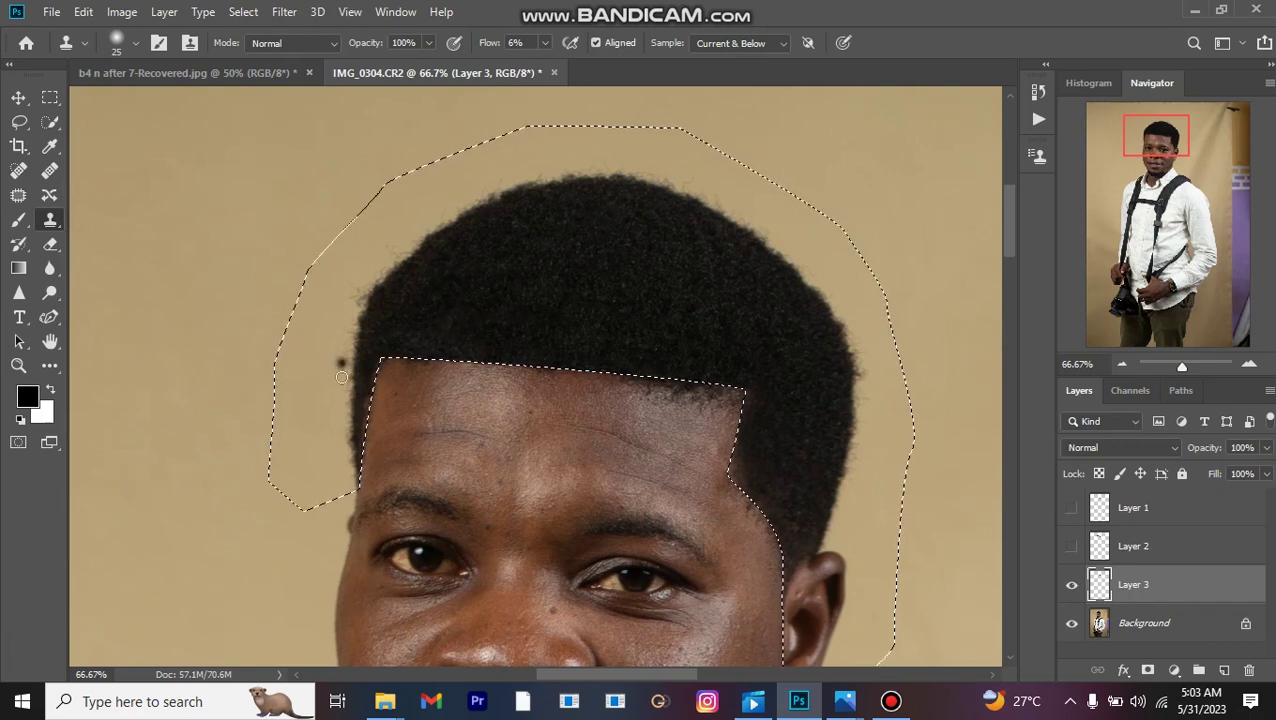
{"action": "mouse_move", "coordinate": [368, 370]}
{"action": "left_mouse_down"}
{"action": "mouse_move", "coordinate": [362, 422]}
{"action": "mouse_move", "coordinate": [371, 376]}
{"action": "mouse_move", "coordinate": [360, 452]}
{"action": "mouse_move", "coordinate": [363, 405]}
{"action": "left_mouse_up"}
{"action": "scroll", "coordinate": [655, 410], "scroll_direction": "down", "scroll_amount": 2}
{"action": "scroll", "coordinate": [682, 384], "scroll_direction": "down", "scroll_amount": 1}
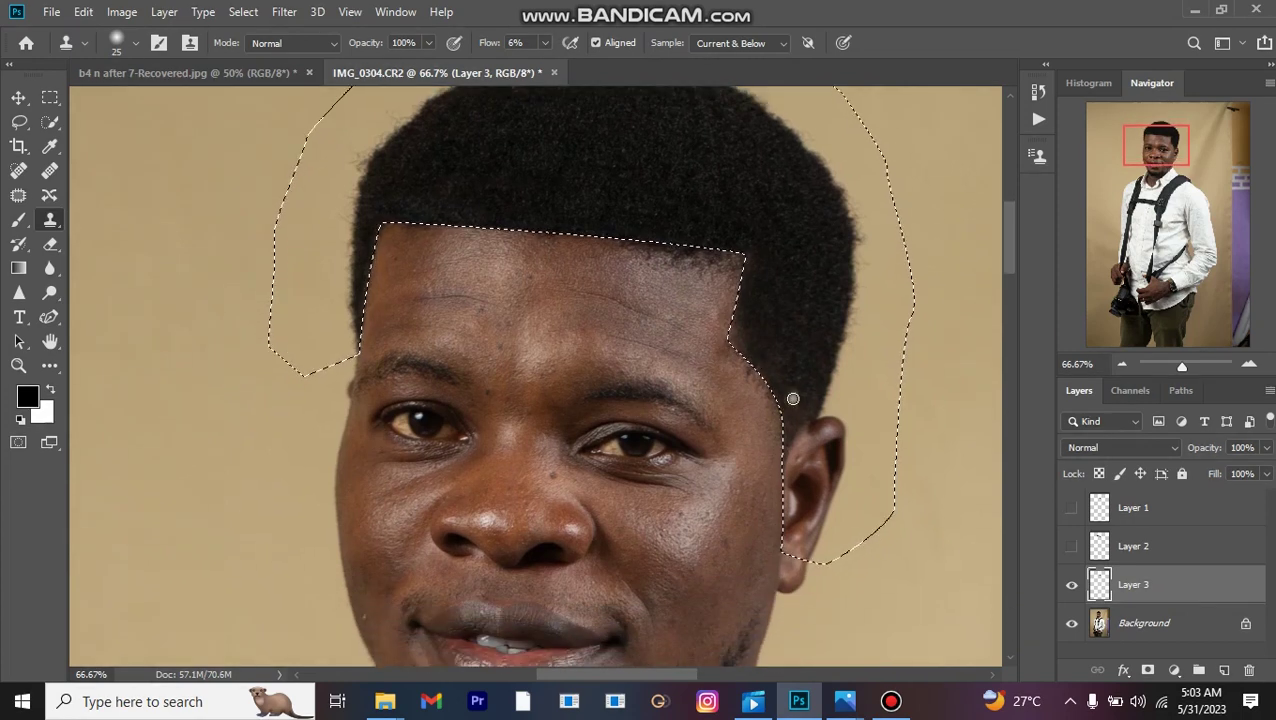
{"action": "scroll", "coordinate": [691, 379], "scroll_direction": "down", "scroll_amount": 1}
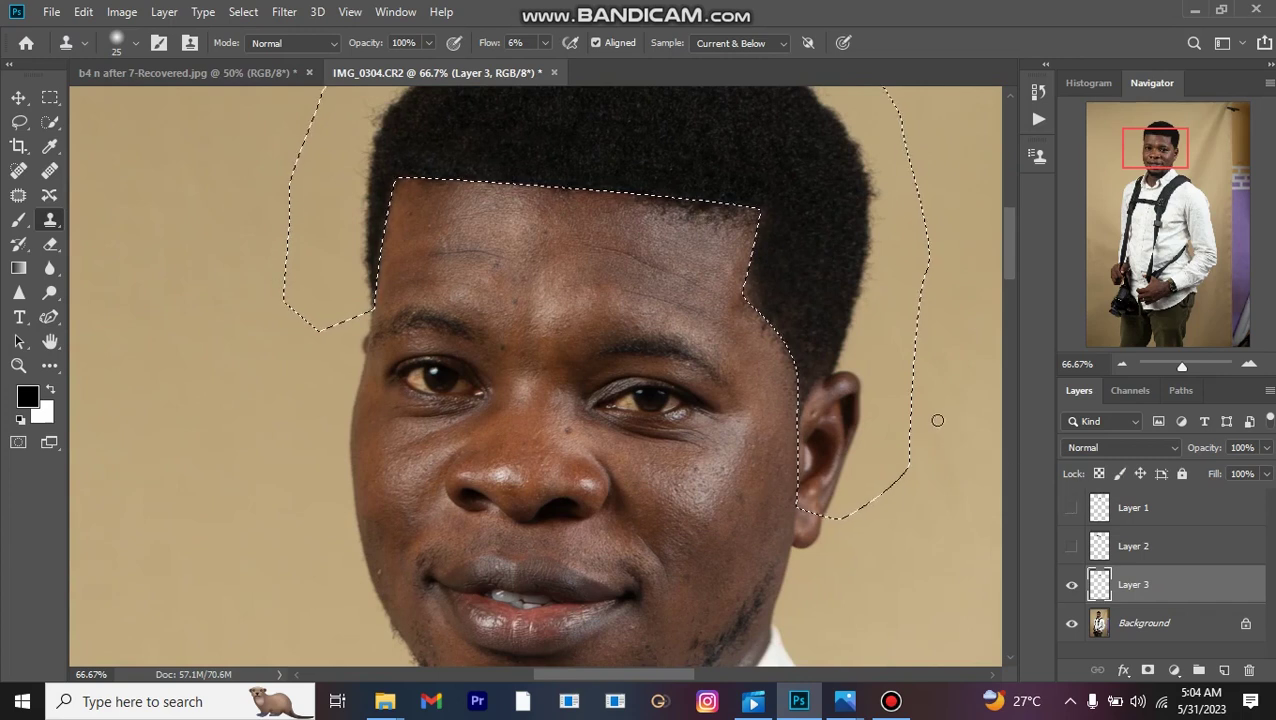
{"action": "scroll", "coordinate": [934, 420], "scroll_direction": "up", "scroll_amount": 1}
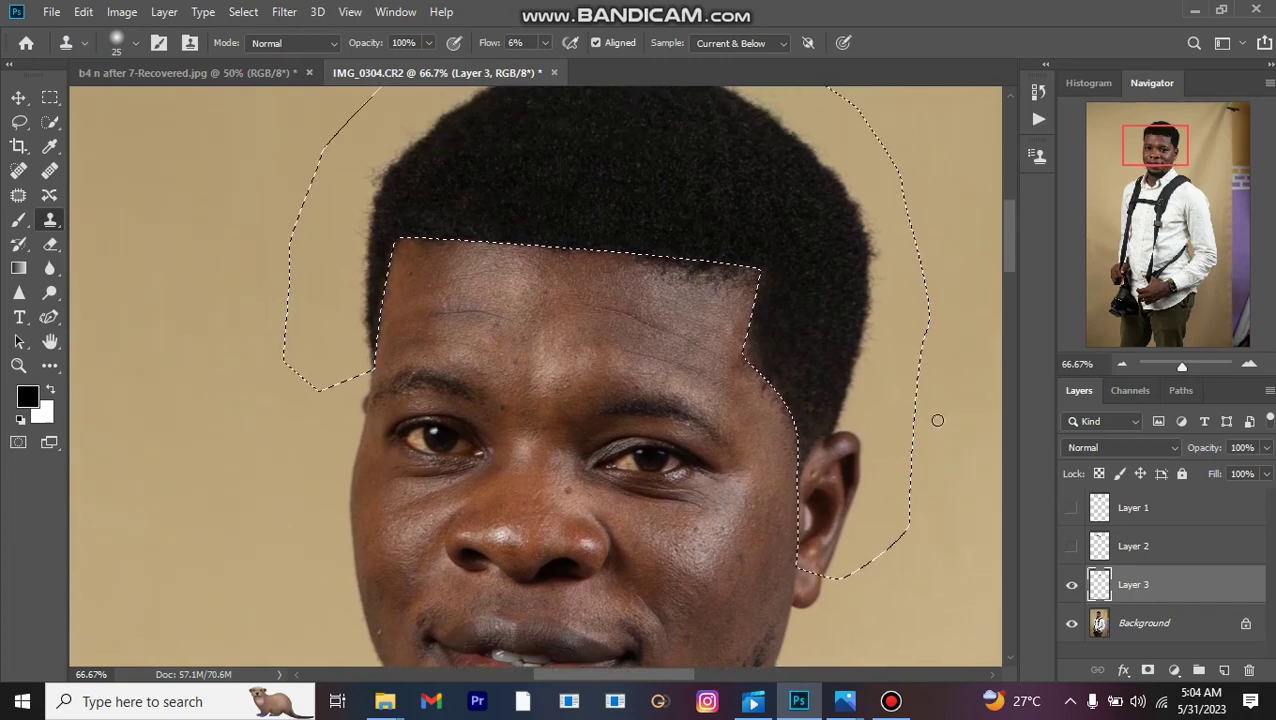
{"action": "left_click", "coordinate": [1072, 585]}
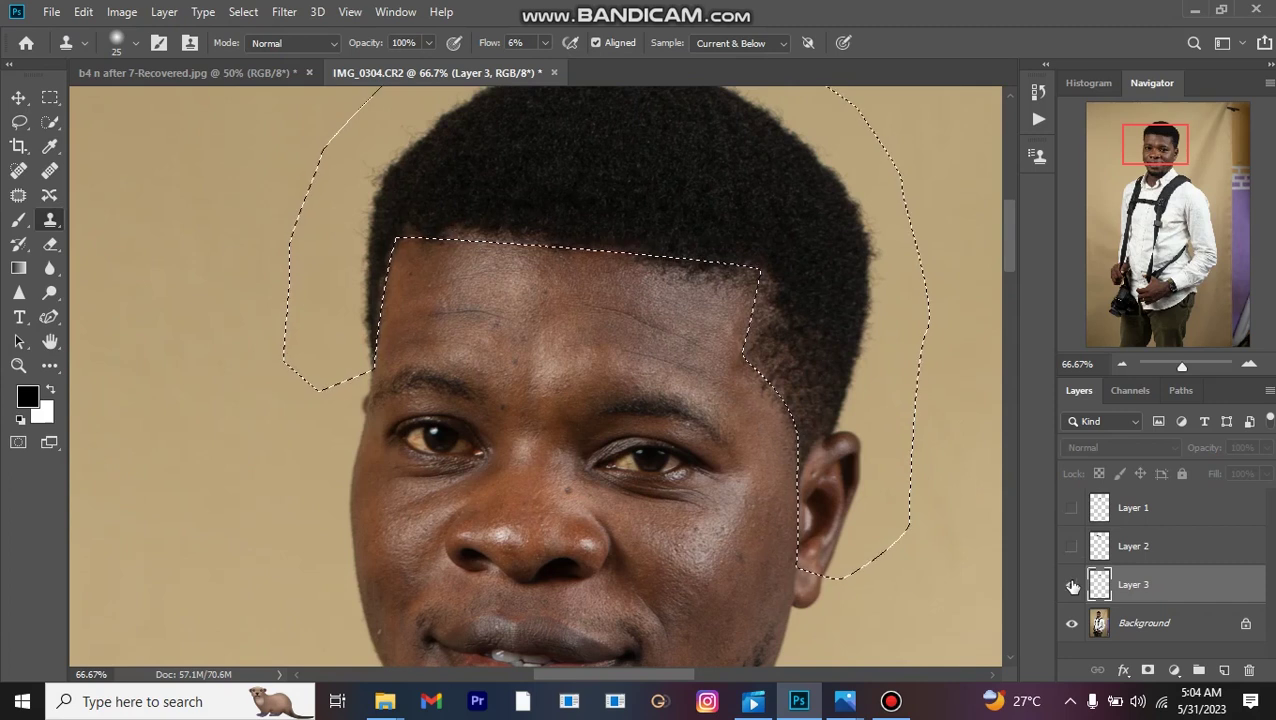
{"action": "left_click", "coordinate": [1072, 585]}
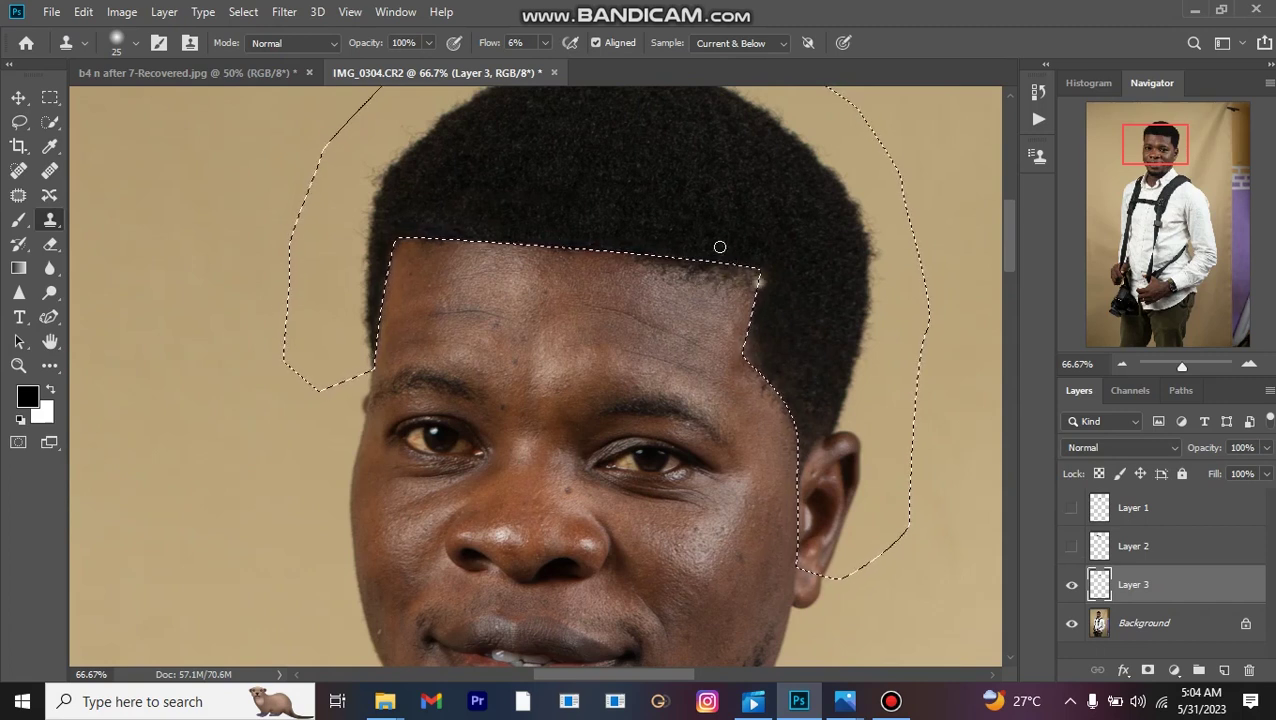
{"action": "left_click", "coordinate": [50, 97]}
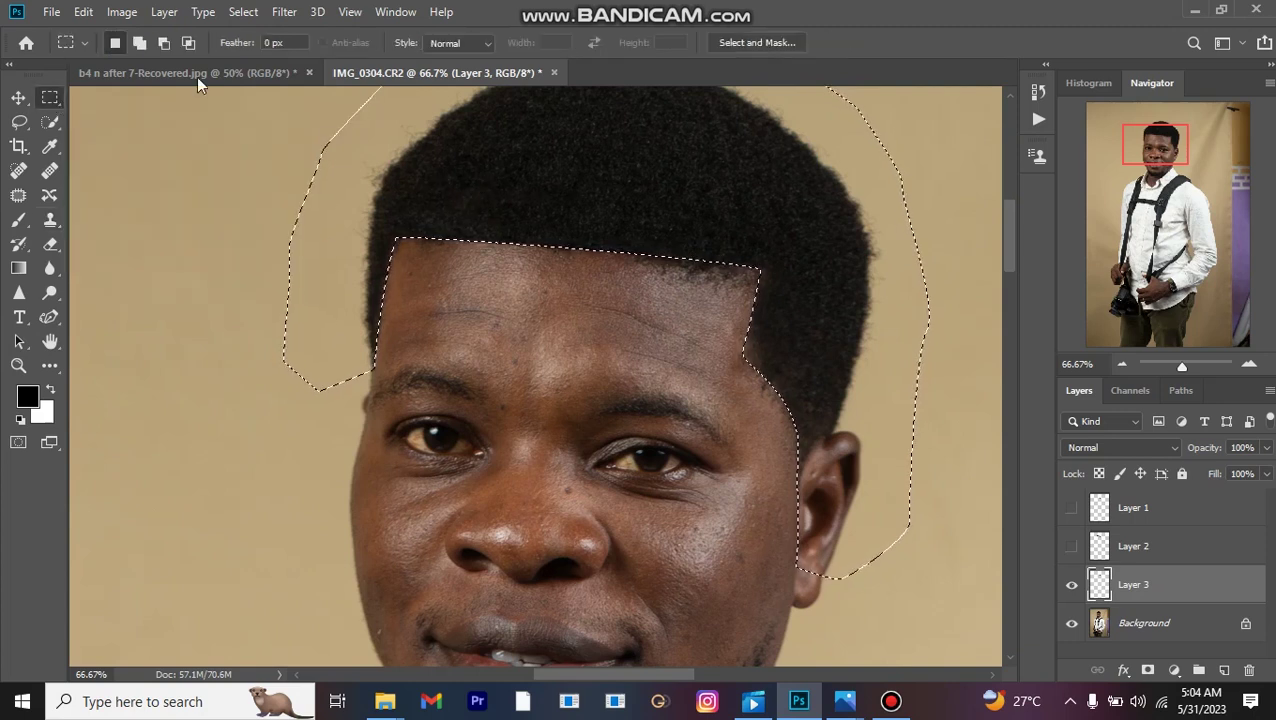
- Apply Select Inverse to the hair selection and return to the Clone Stamp tool
{"action": "right_click", "coordinate": [565, 157]}
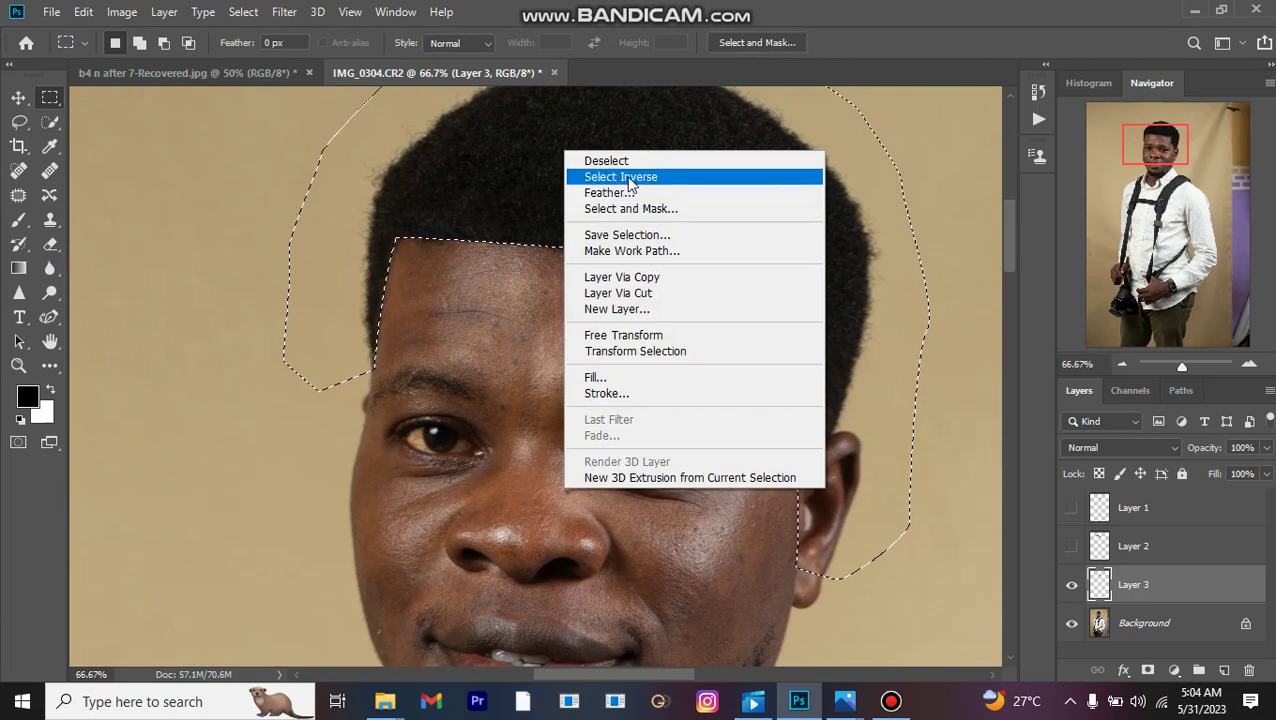
{"action": "left_click", "coordinate": [603, 180]}
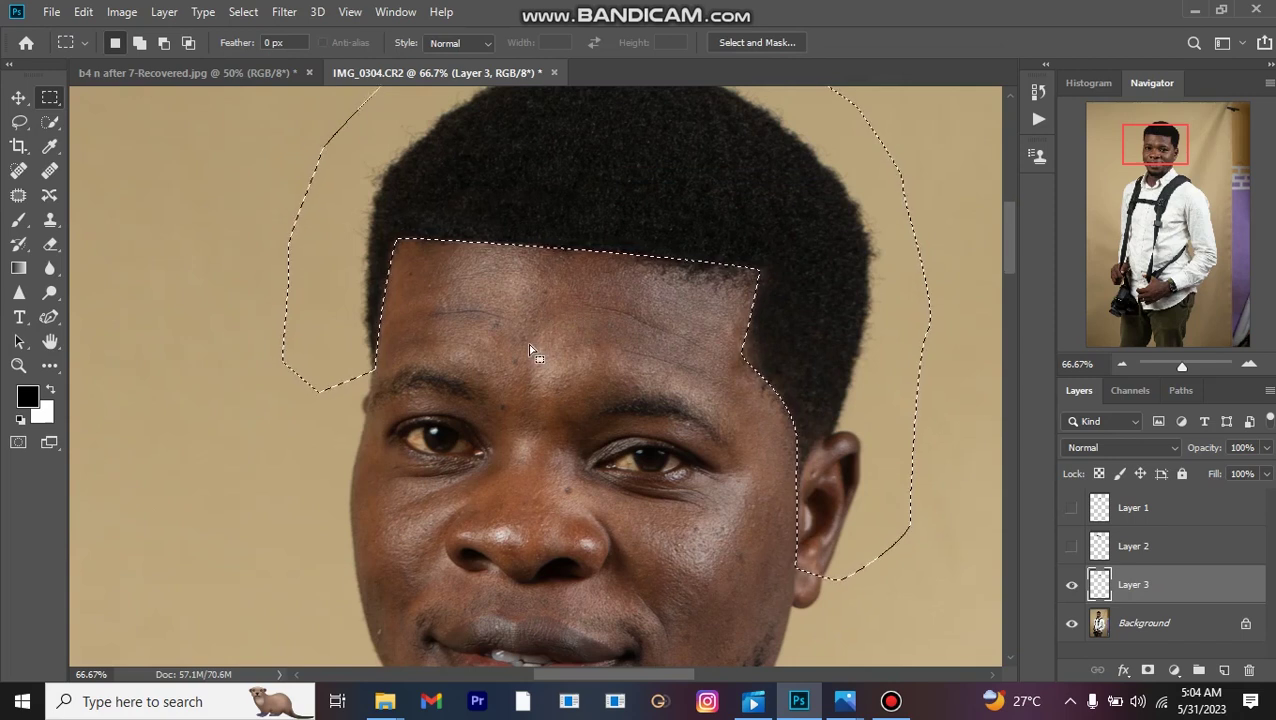
{"action": "scroll", "coordinate": [527, 343], "scroll_direction": "down", "scroll_amount": 2}
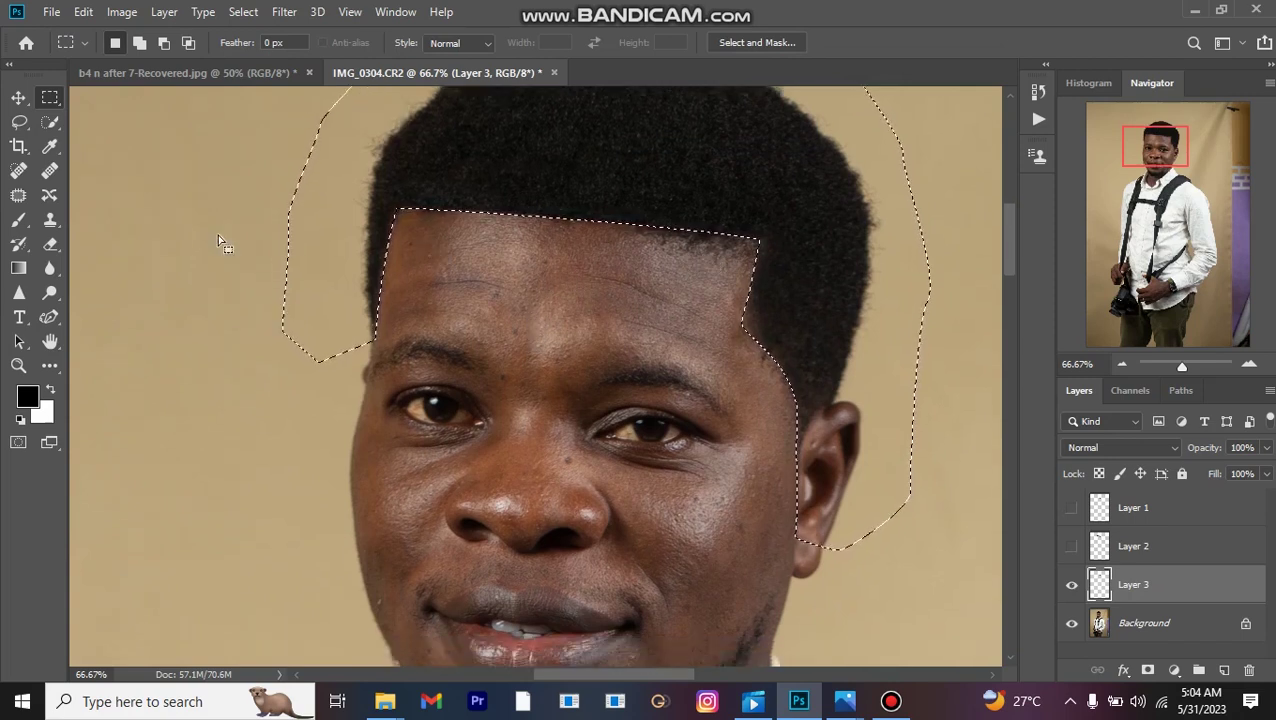
{"action": "left_click", "coordinate": [52, 220]}
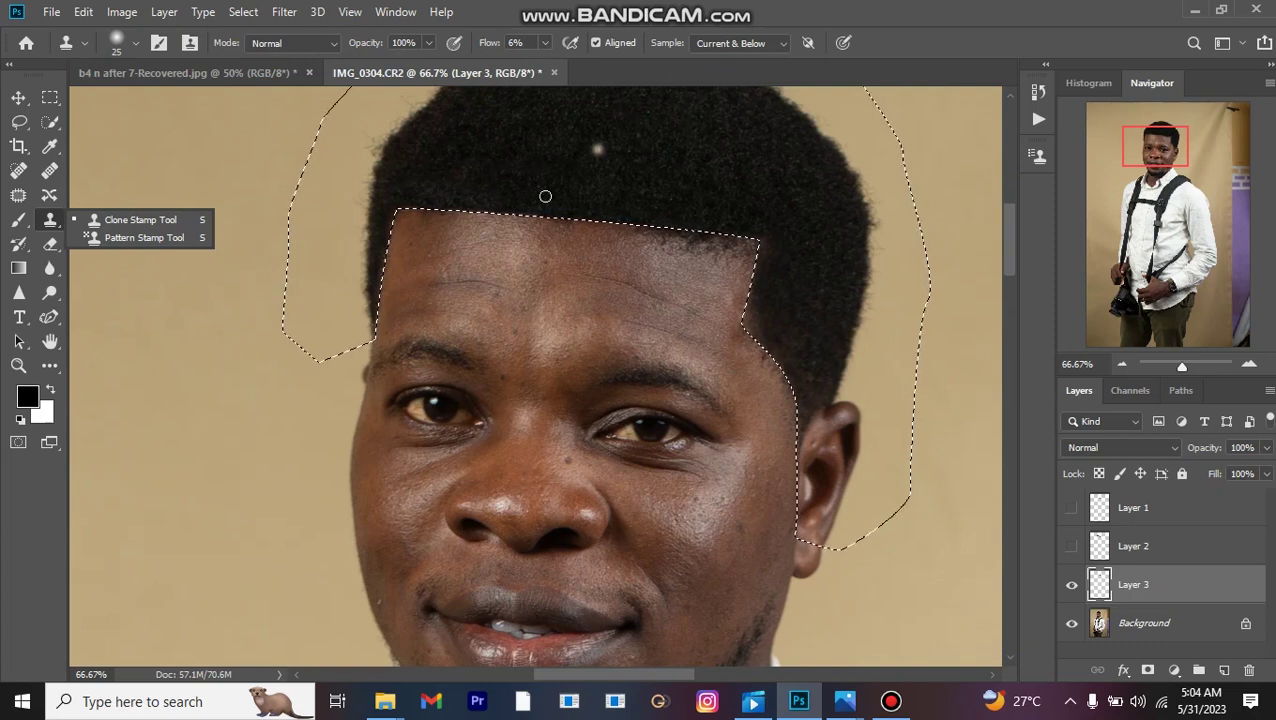
- Enlarge the clone brush to 90 px, stamp skin across the forehead below the hairline, then zoom in
{"action": "key", "text": "bracketright"}
{"action": "key", "text": "bracketright"}
{"action": "key", "text": "bracketright"}
{"action": "key", "text": "bracketright"}
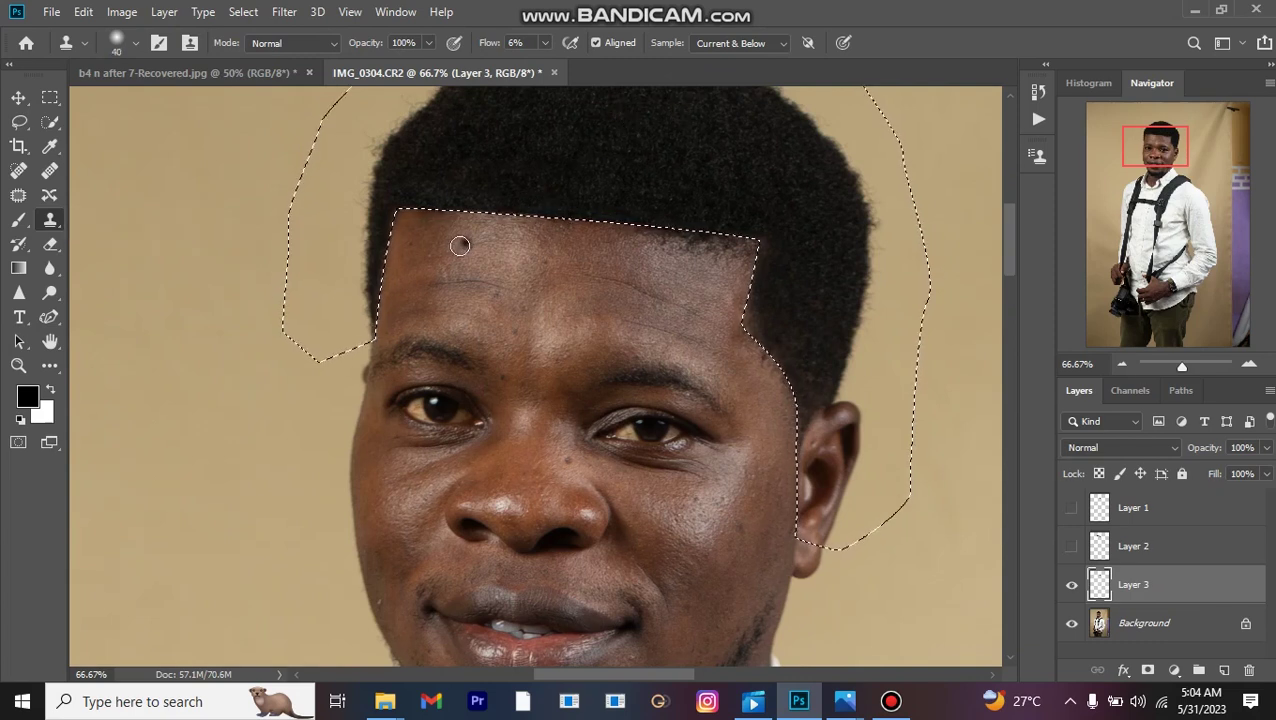
{"action": "key", "text": "bracketright"}
{"action": "key", "text": "bracketright"}
{"action": "key", "text": "bracketright"}
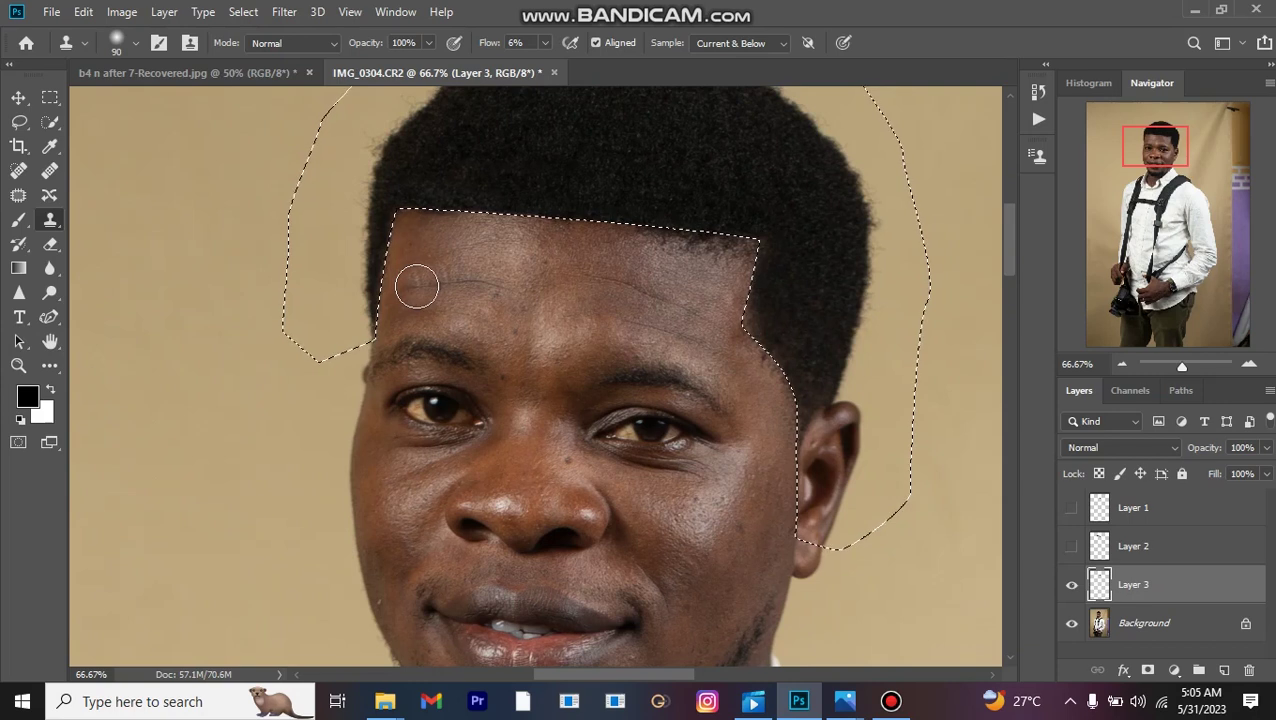
{"action": "left_click_drag", "start_coordinate": [427, 213], "coordinate": [536, 229]}
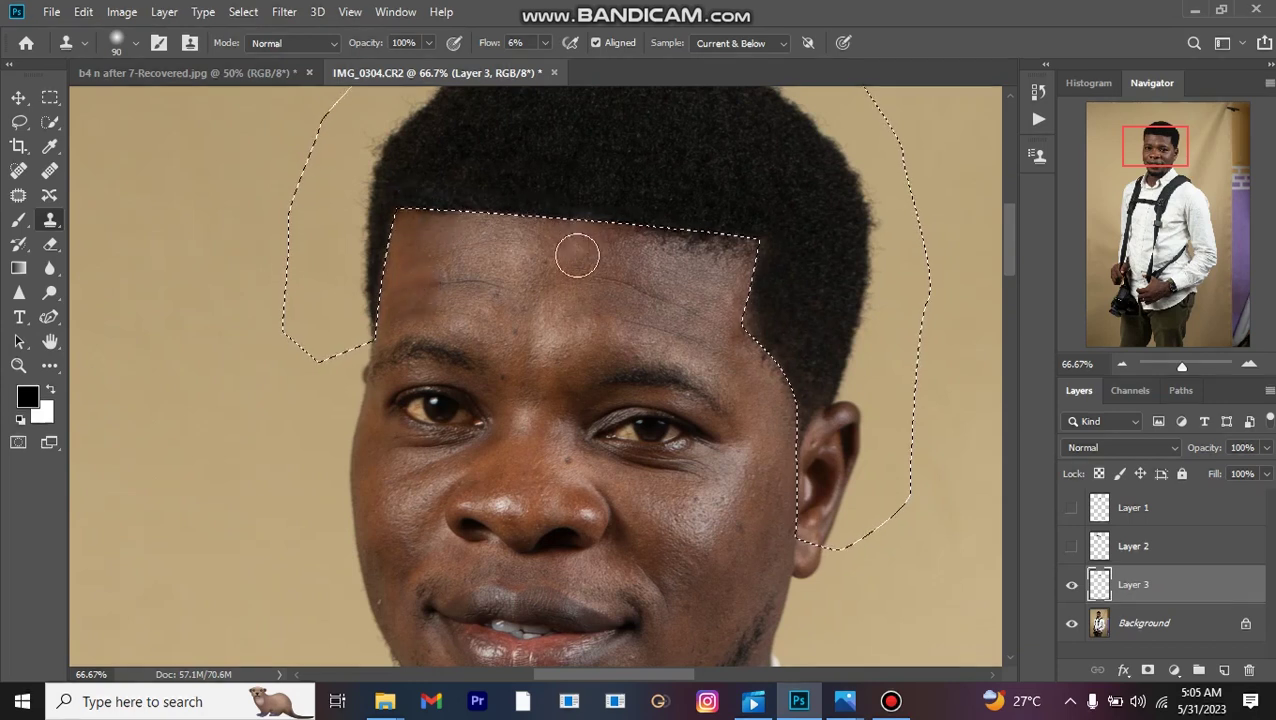
{"action": "key", "text": "ctrl+plus"}
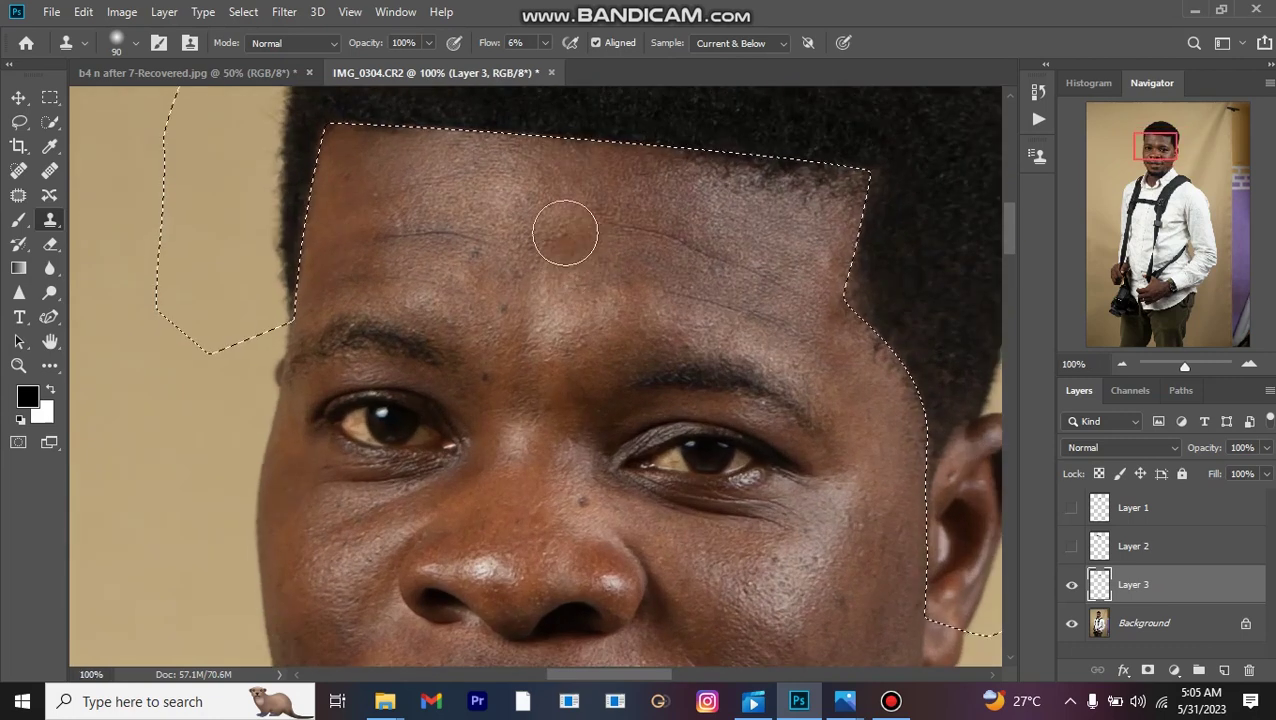
- Stamp cloned skin along the forehead just below the hairline
{"action": "scroll", "coordinate": [570, 245], "scroll_direction": "up", "scroll_amount": 3}
{"action": "left_click", "coordinate": [549, 253], "text": "alt"}
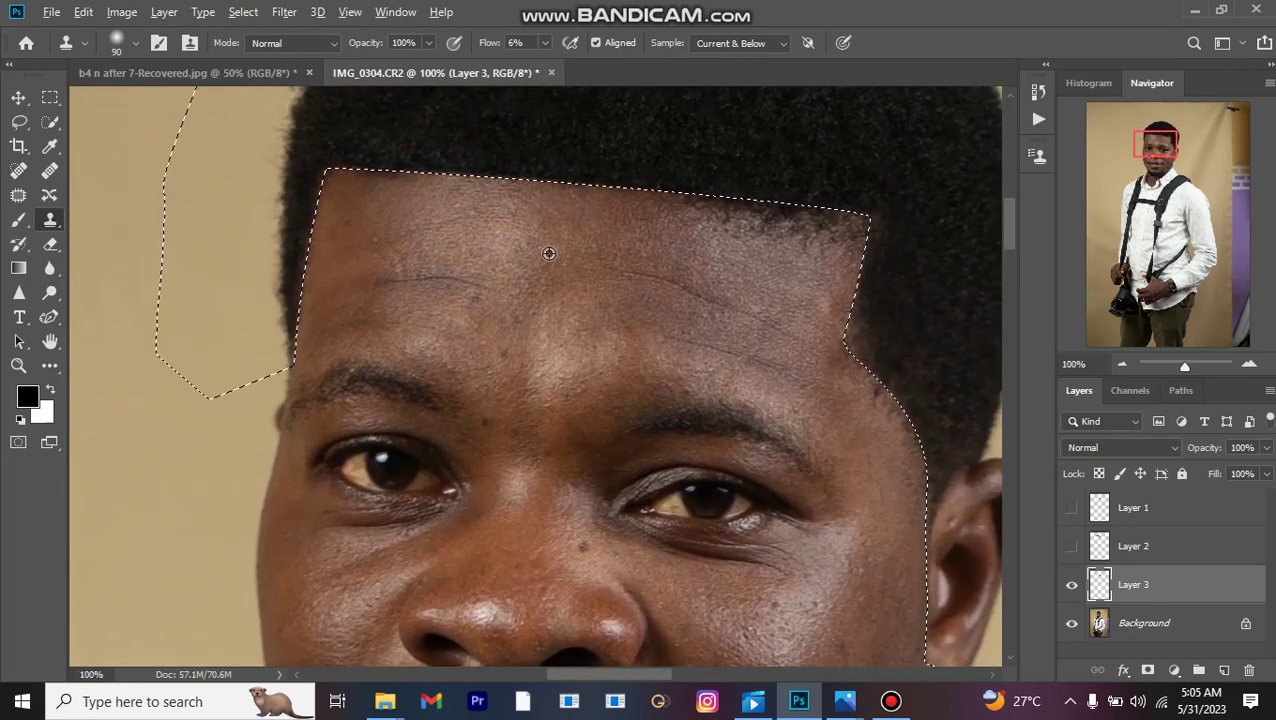
{"action": "mouse_move", "coordinate": [523, 183]}
{"action": "left_mouse_down"}
{"action": "mouse_move", "coordinate": [705, 242]}
{"action": "mouse_move", "coordinate": [584, 205]}
{"action": "mouse_move", "coordinate": [706, 229]}
{"action": "mouse_move", "coordinate": [770, 208]}
{"action": "mouse_move", "coordinate": [686, 217]}
{"action": "mouse_move", "coordinate": [730, 216]}
{"action": "mouse_move", "coordinate": [707, 222]}
{"action": "mouse_move", "coordinate": [629, 210]}
{"action": "mouse_move", "coordinate": [669, 249]}
{"action": "mouse_move", "coordinate": [790, 228]}
{"action": "mouse_move", "coordinate": [828, 235]}
{"action": "mouse_move", "coordinate": [681, 308]}
{"action": "left_mouse_up"}
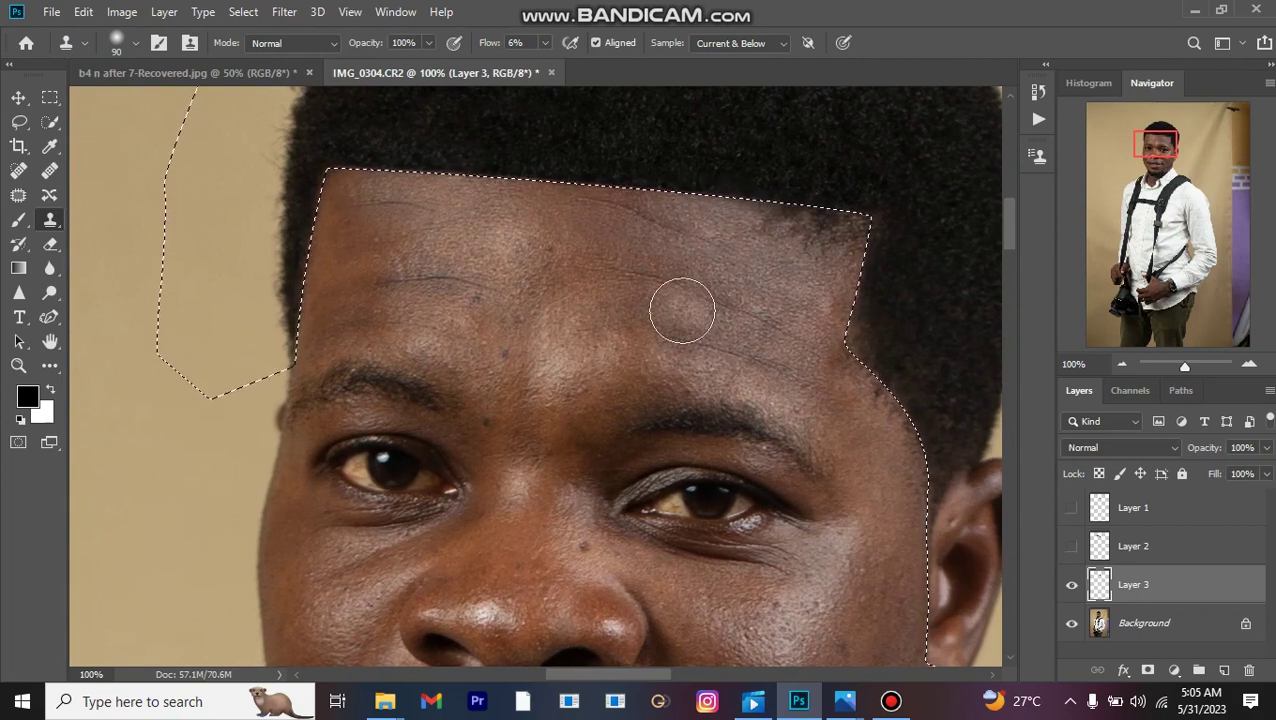
- Shrink the clone brush to 50 px and cover hair out to the hairline's right corner with skin
{"action": "key", "text": "bracketleft"}
{"action": "key", "text": "bracketleft"}
{"action": "key", "text": "bracketleft"}
{"action": "key", "text": "bracketleft"}
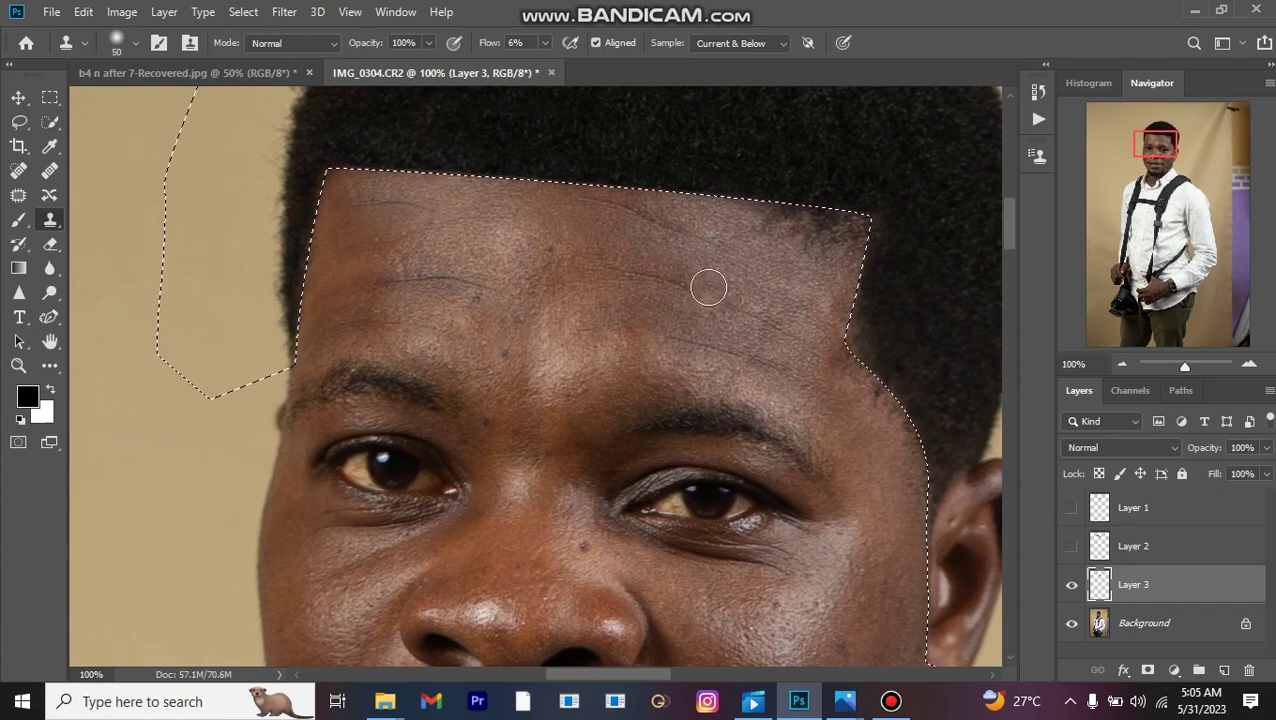
{"action": "left_click_drag", "start_coordinate": [700, 279], "coordinate": [686, 281]}
{"action": "mouse_move", "coordinate": [767, 221]}
{"action": "left_mouse_down"}
{"action": "mouse_move", "coordinate": [824, 231]}
{"action": "mouse_move", "coordinate": [763, 218]}
{"action": "left_mouse_up"}
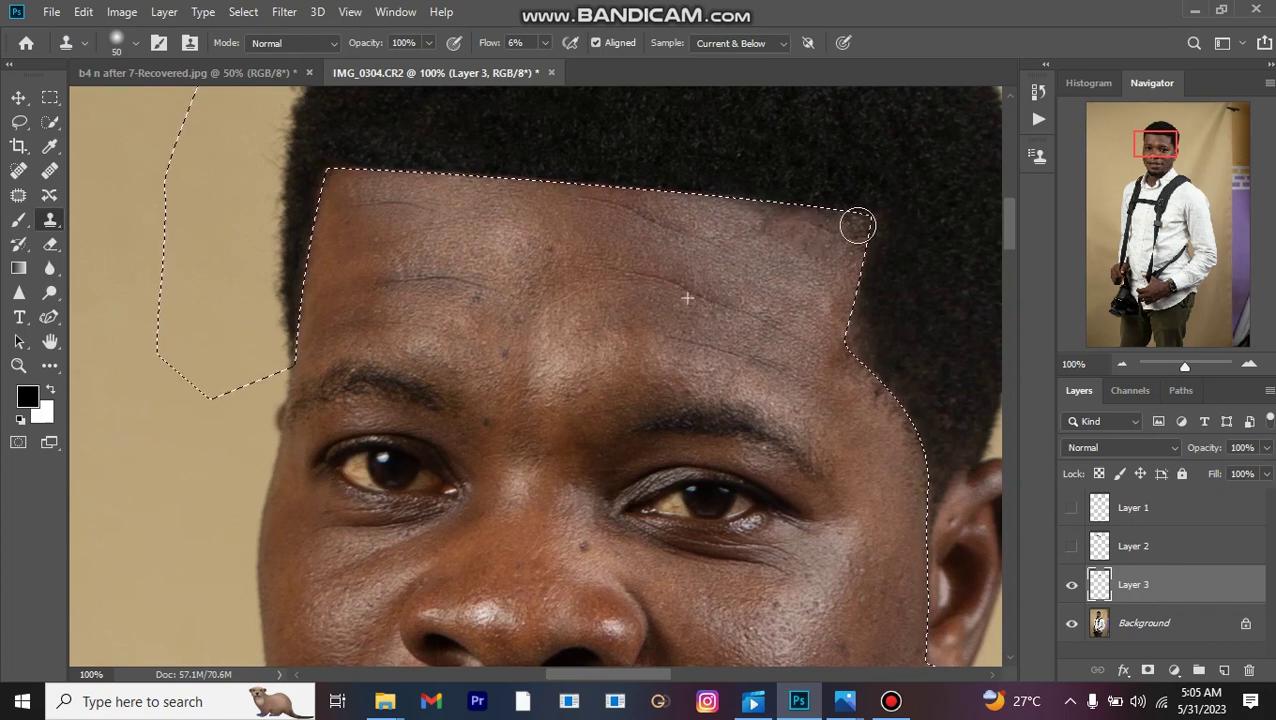
{"action": "left_click_drag", "start_coordinate": [776, 218], "coordinate": [861, 227]}
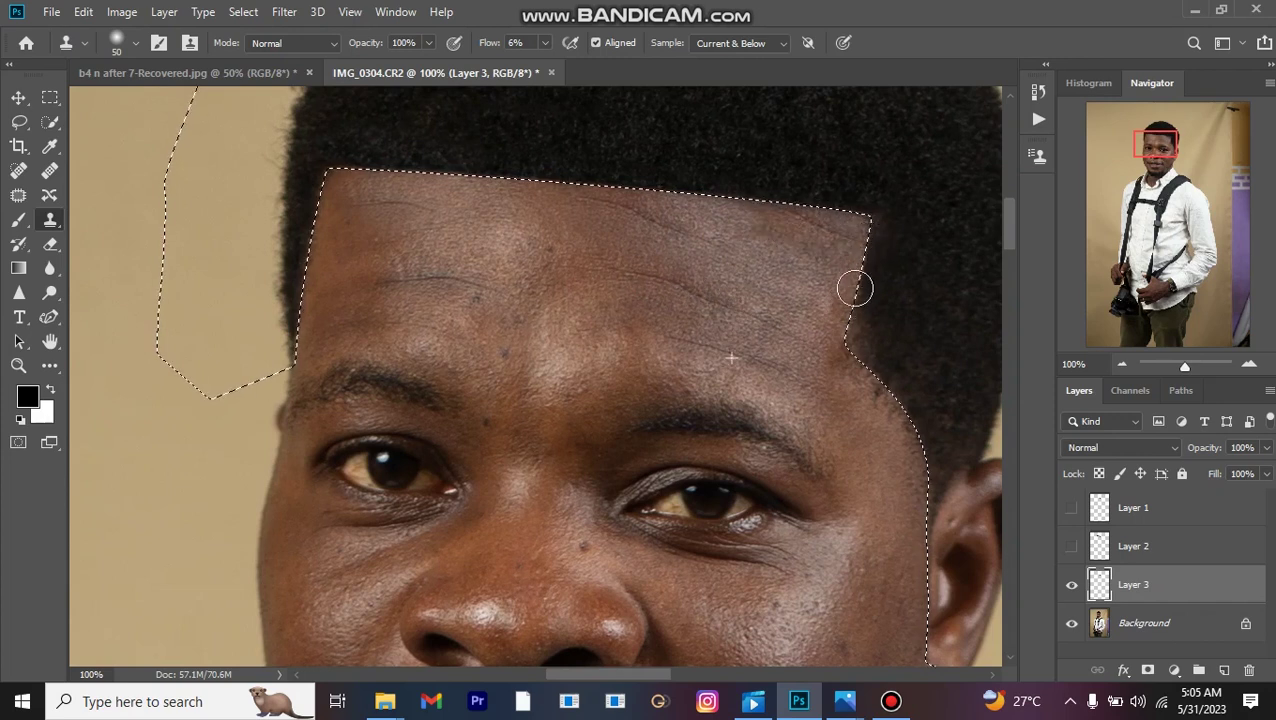
{"action": "left_click_drag", "start_coordinate": [824, 270], "coordinate": [789, 264]}
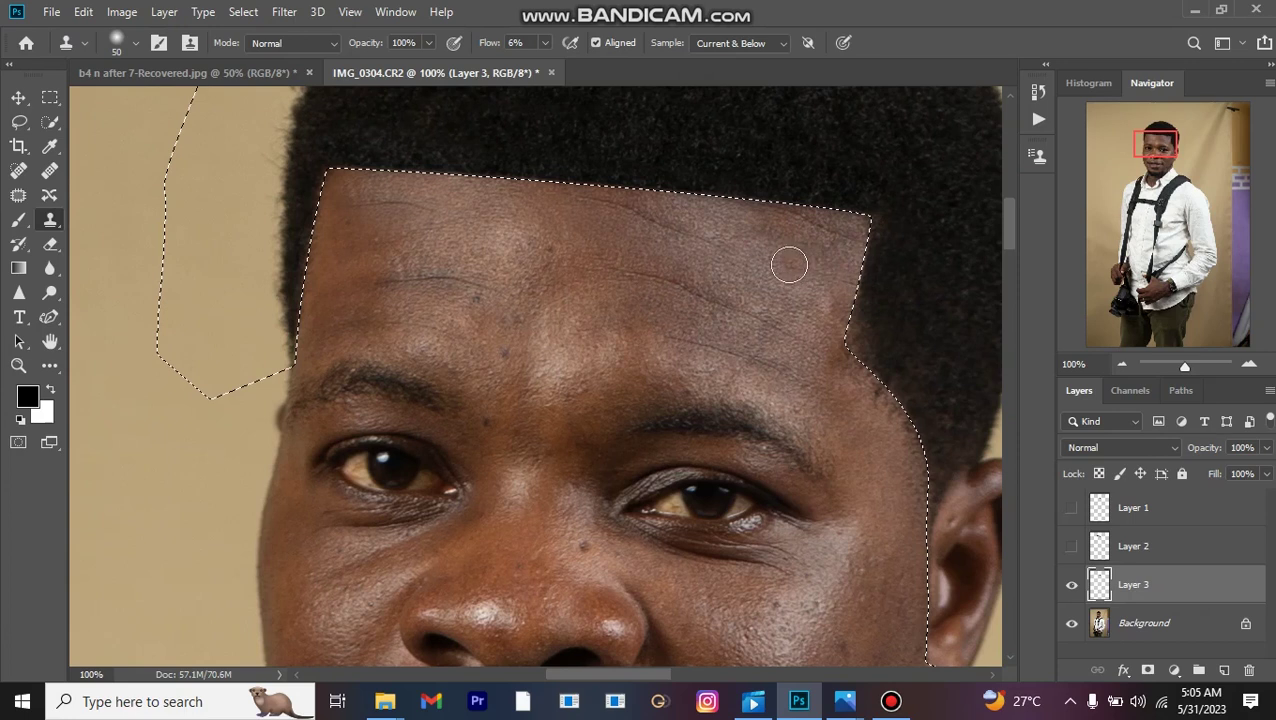
{"action": "left_click_drag", "start_coordinate": [865, 231], "coordinate": [853, 225]}
- Smooth the upper-left forehead, paint out the dark spot, and fill the right hairline edge
{"action": "mouse_move", "coordinate": [482, 181]}
{"action": "left_mouse_down"}
{"action": "mouse_move", "coordinate": [365, 208]}
{"action": "mouse_move", "coordinate": [399, 216]}
{"action": "mouse_move", "coordinate": [444, 264]}
{"action": "mouse_move", "coordinate": [355, 241]}
{"action": "mouse_move", "coordinate": [464, 239]}
{"action": "mouse_move", "coordinate": [336, 219]}
{"action": "mouse_move", "coordinate": [333, 236]}
{"action": "mouse_move", "coordinate": [299, 241]}
{"action": "mouse_move", "coordinate": [300, 296]}
{"action": "mouse_move", "coordinate": [336, 216]}
{"action": "left_mouse_up"}
{"action": "mouse_move", "coordinate": [760, 272]}
{"action": "left_mouse_down"}
{"action": "mouse_move", "coordinate": [790, 292]}
{"action": "mouse_move", "coordinate": [773, 340]}
{"action": "mouse_move", "coordinate": [718, 339]}
{"action": "left_mouse_up"}
{"action": "left_click", "coordinate": [717, 341], "text": "alt"}
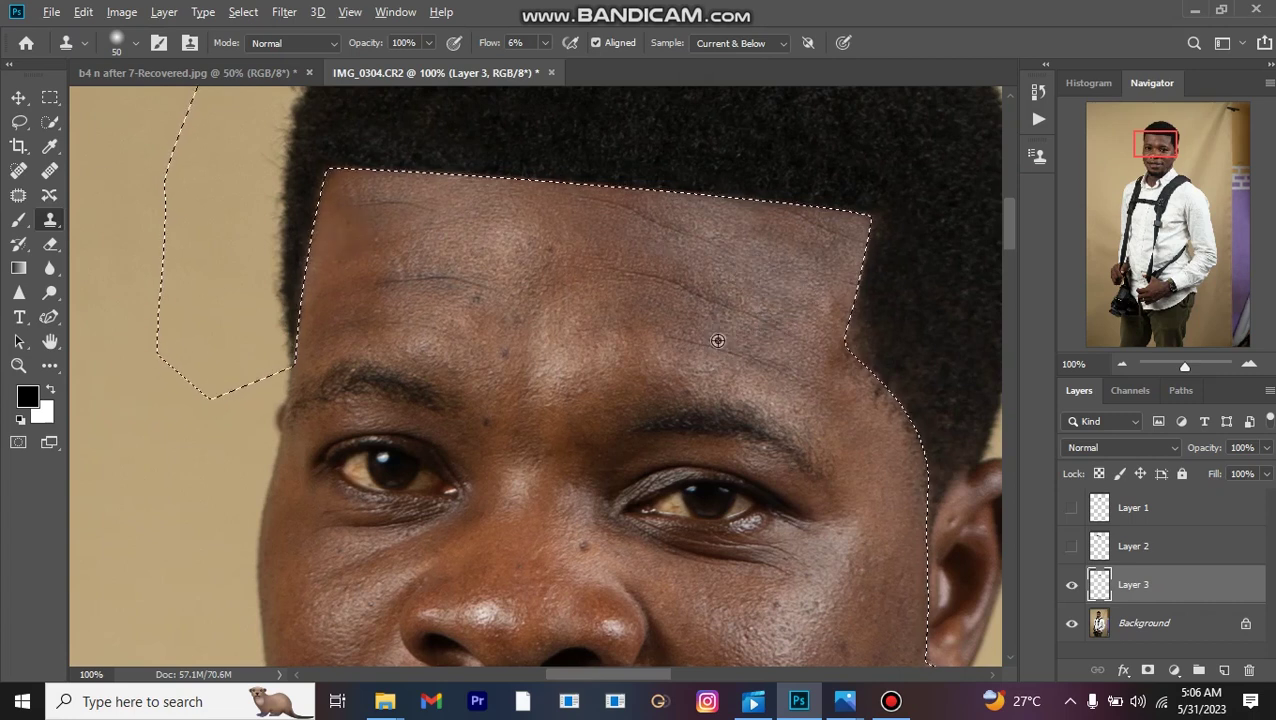
{"action": "mouse_move", "coordinate": [840, 366]}
{"action": "left_mouse_down"}
{"action": "mouse_move", "coordinate": [911, 436]}
{"action": "mouse_move", "coordinate": [906, 424]}
{"action": "mouse_move", "coordinate": [874, 410]}
{"action": "mouse_move", "coordinate": [857, 419]}
{"action": "mouse_move", "coordinate": [872, 387]}
{"action": "mouse_move", "coordinate": [897, 444]}
{"action": "mouse_move", "coordinate": [900, 530]}
{"action": "mouse_move", "coordinate": [911, 461]}
{"action": "mouse_move", "coordinate": [907, 519]}
{"action": "left_mouse_up"}
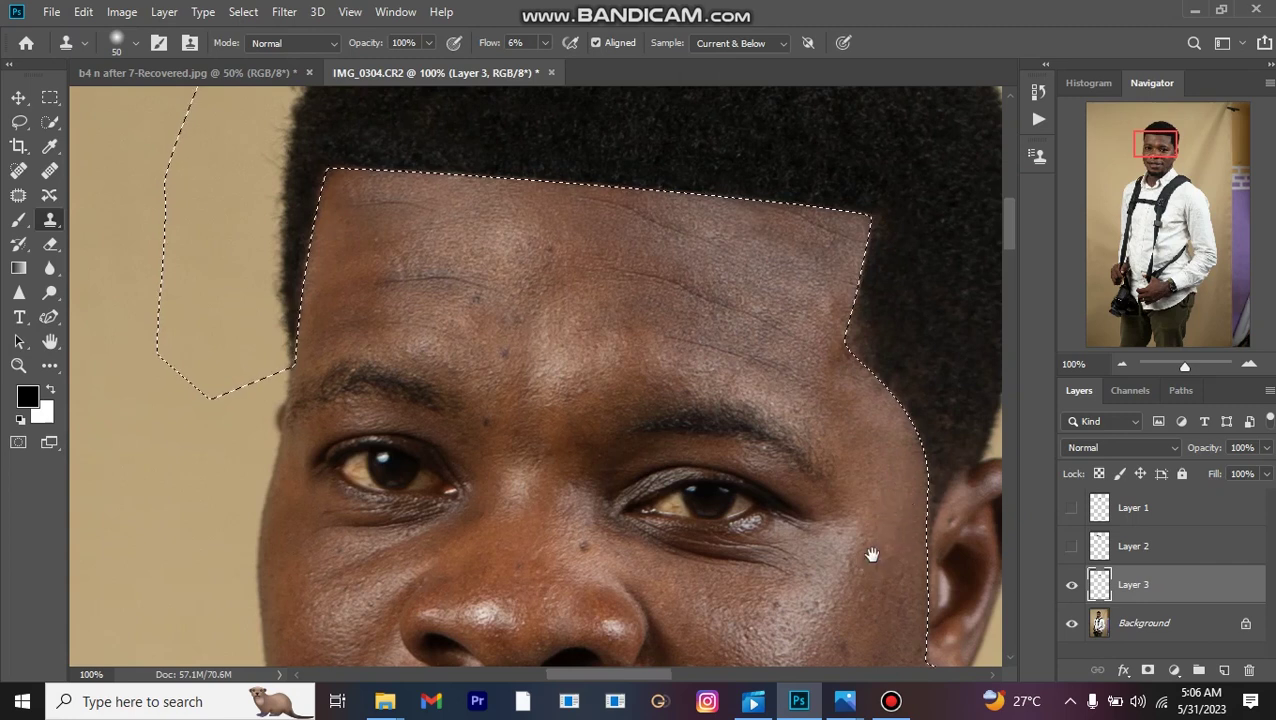
{"action": "left_click_drag", "start_coordinate": [872, 554], "coordinate": [777, 300]}
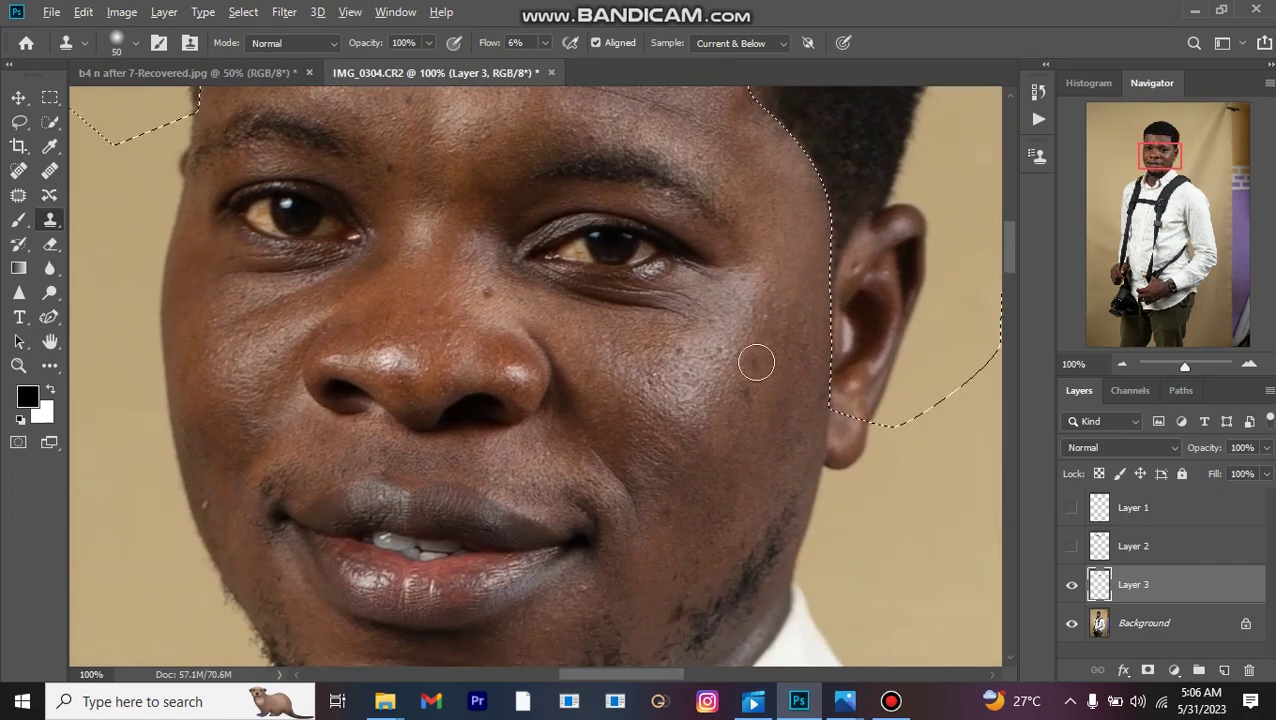
- Sample fresh cheek skin and clone it down the cheek edge and over the lower cheek
{"action": "mouse_move", "coordinate": [783, 285]}
{"action": "left_mouse_down"}
{"action": "mouse_move", "coordinate": [794, 228]}
{"action": "mouse_move", "coordinate": [814, 256]}
{"action": "mouse_move", "coordinate": [820, 362]}
{"action": "mouse_move", "coordinate": [795, 347]}
{"action": "left_mouse_up"}
{"action": "left_click", "coordinate": [818, 300], "text": "alt"}
{"action": "mouse_move", "coordinate": [820, 285]}
{"action": "left_mouse_down"}
{"action": "mouse_move", "coordinate": [813, 363]}
{"action": "mouse_move", "coordinate": [799, 377]}
{"action": "mouse_move", "coordinate": [778, 354]}
{"action": "mouse_move", "coordinate": [735, 394]}
{"action": "mouse_move", "coordinate": [751, 362]}
{"action": "left_mouse_up"}
{"action": "left_click", "coordinate": [778, 354], "text": "alt"}
{"action": "left_click", "coordinate": [751, 362], "text": "alt"}
{"action": "mouse_move", "coordinate": [715, 431]}
{"action": "left_mouse_down"}
{"action": "mouse_move", "coordinate": [690, 383]}
{"action": "mouse_move", "coordinate": [649, 407]}
{"action": "mouse_move", "coordinate": [715, 416]}
{"action": "mouse_move", "coordinate": [712, 461]}
{"action": "mouse_move", "coordinate": [774, 412]}
{"action": "left_mouse_up"}
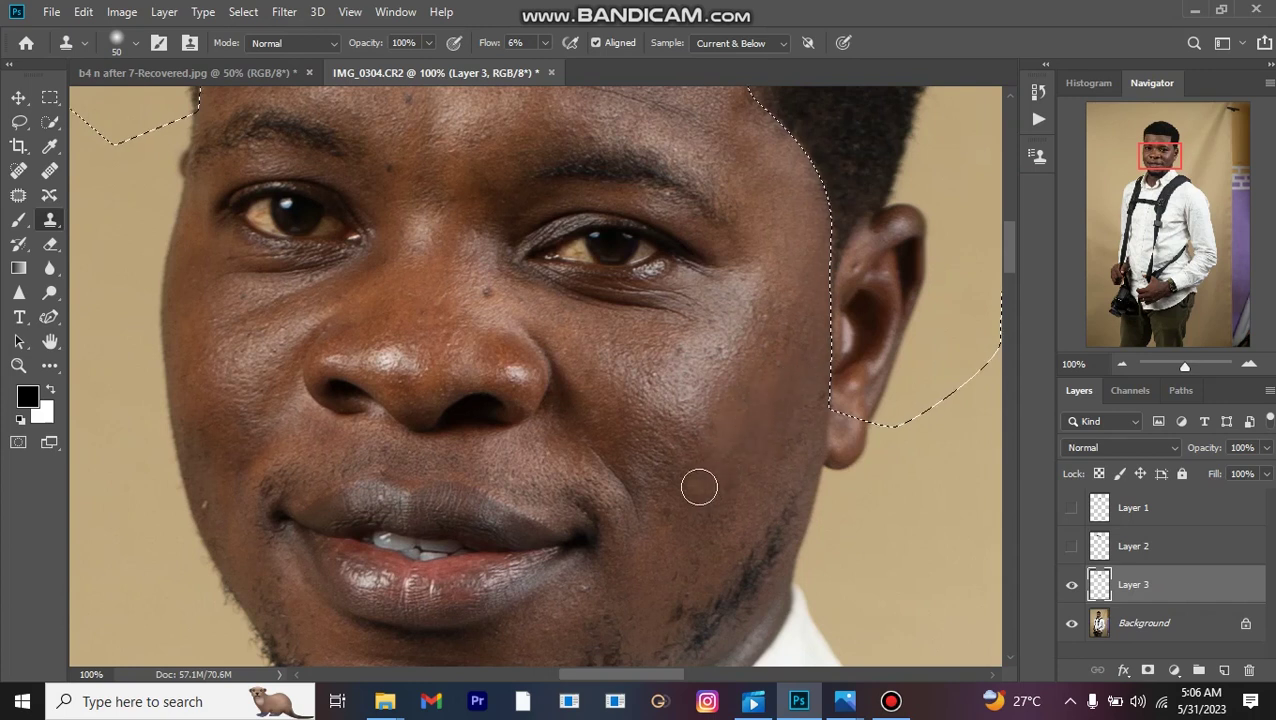
- Smooth the cheek down toward the jaw and the skin beside the mouth with cloned skin
{"action": "scroll", "coordinate": [705, 495], "scroll_direction": "down", "scroll_amount": 5}
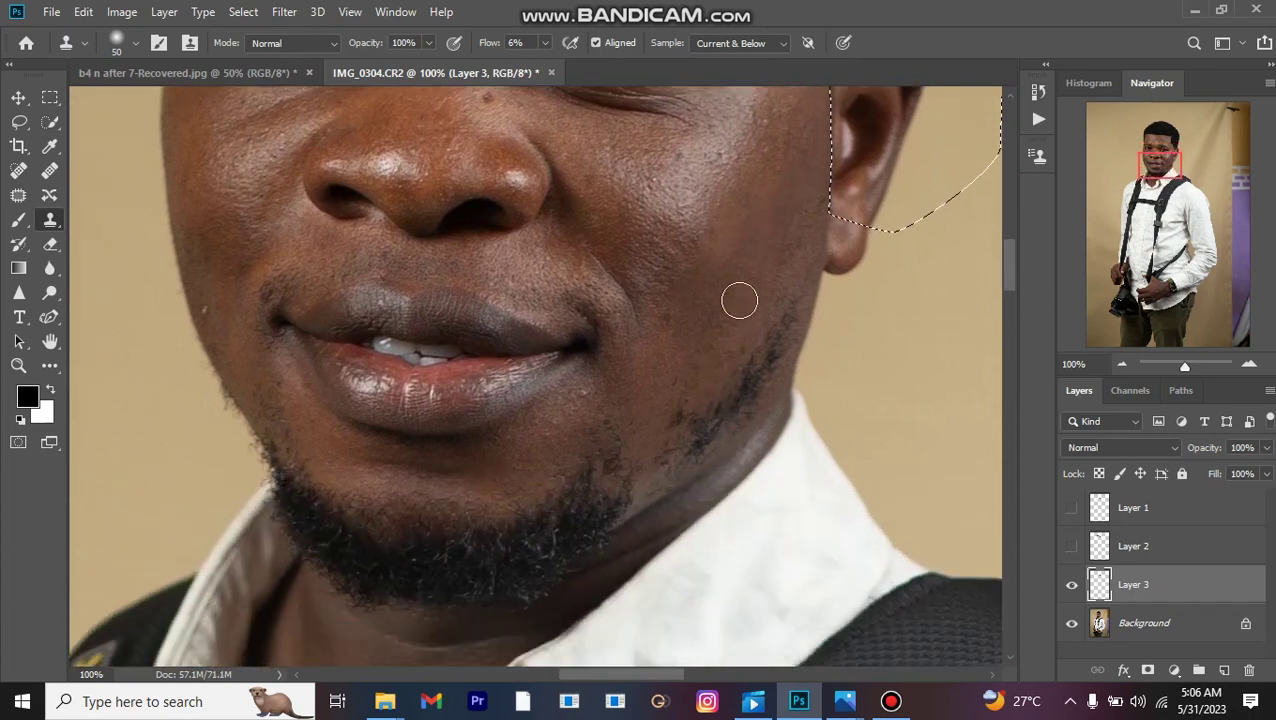
{"action": "mouse_move", "coordinate": [722, 325]}
{"action": "left_mouse_down"}
{"action": "mouse_move", "coordinate": [703, 373]}
{"action": "mouse_move", "coordinate": [666, 407]}
{"action": "mouse_move", "coordinate": [669, 424]}
{"action": "mouse_move", "coordinate": [672, 387]}
{"action": "mouse_move", "coordinate": [732, 285]}
{"action": "mouse_move", "coordinate": [720, 342]}
{"action": "mouse_move", "coordinate": [672, 353]}
{"action": "mouse_move", "coordinate": [688, 378]}
{"action": "mouse_move", "coordinate": [722, 260]}
{"action": "left_mouse_up"}
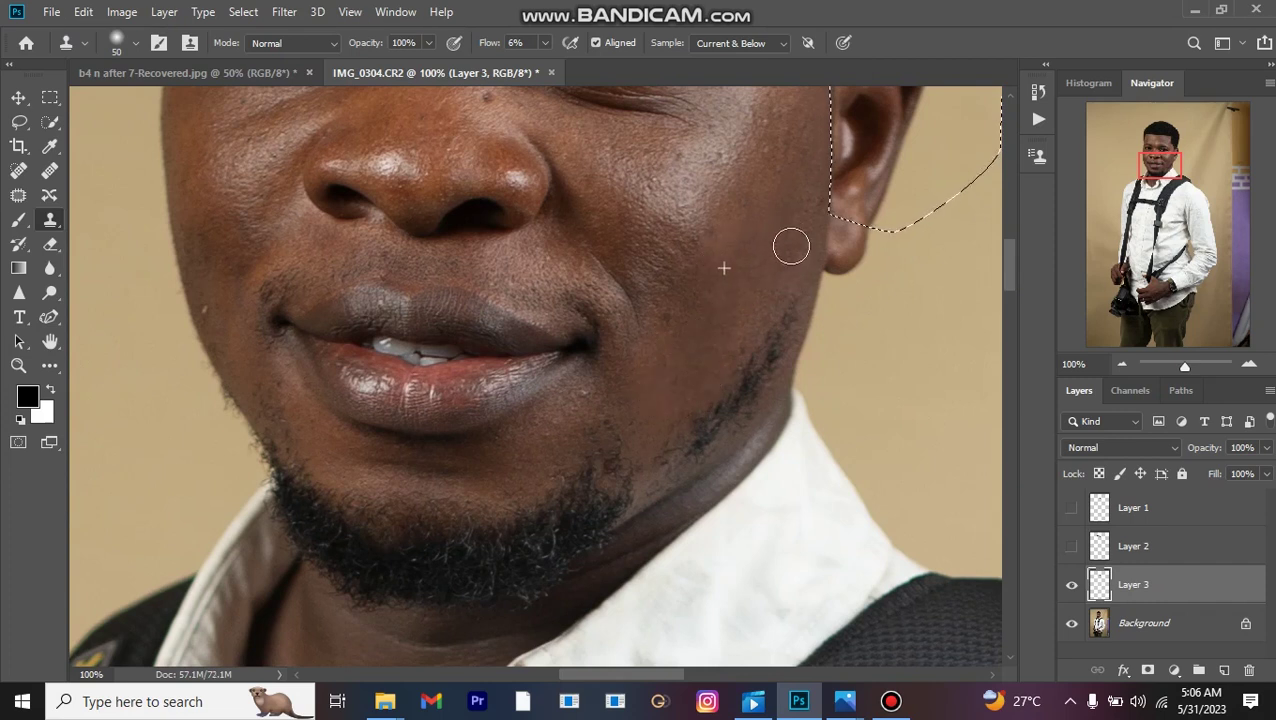
{"action": "mouse_move", "coordinate": [788, 266]}
{"action": "left_mouse_down"}
{"action": "mouse_move", "coordinate": [649, 421]}
{"action": "mouse_move", "coordinate": [683, 353]}
{"action": "mouse_move", "coordinate": [711, 333]}
{"action": "left_mouse_up"}
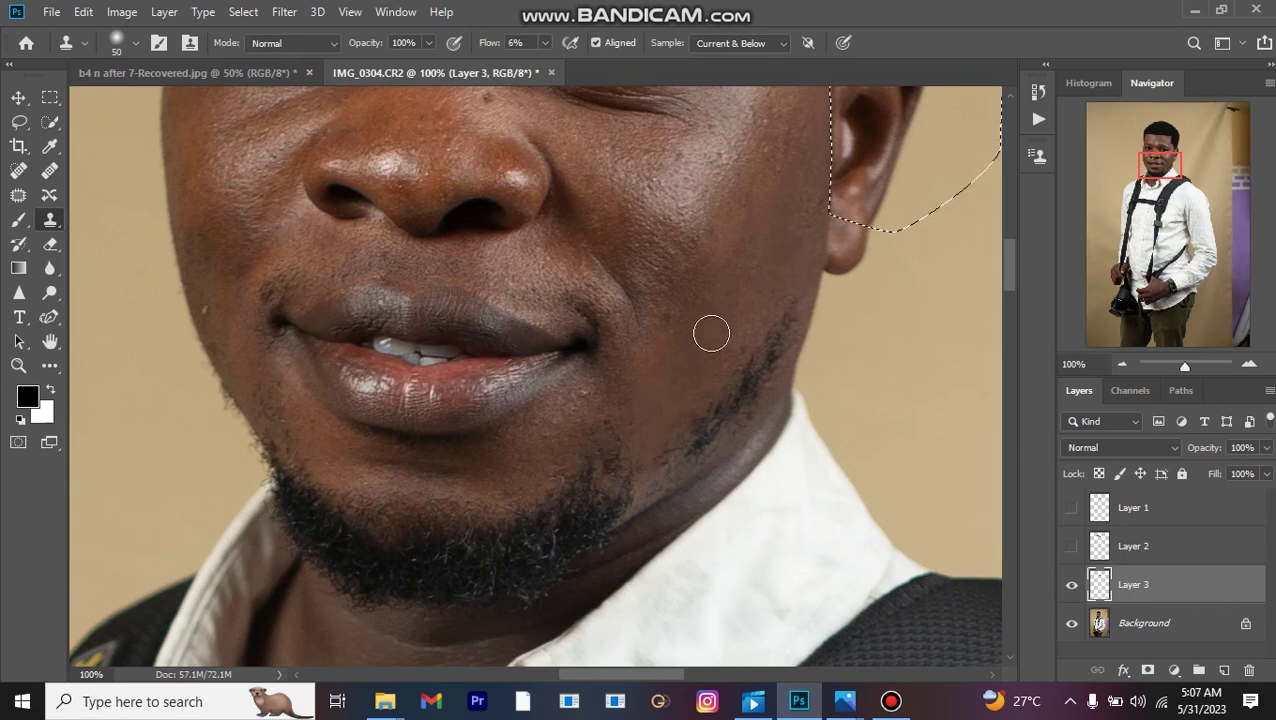
{"action": "left_click", "coordinate": [220, 291], "text": "alt"}
{"action": "mouse_move", "coordinate": [251, 356]}
{"action": "left_mouse_down"}
{"action": "mouse_move", "coordinate": [256, 380]}
{"action": "mouse_move", "coordinate": [245, 382]}
{"action": "mouse_move", "coordinate": [286, 378]}
{"action": "left_mouse_up"}
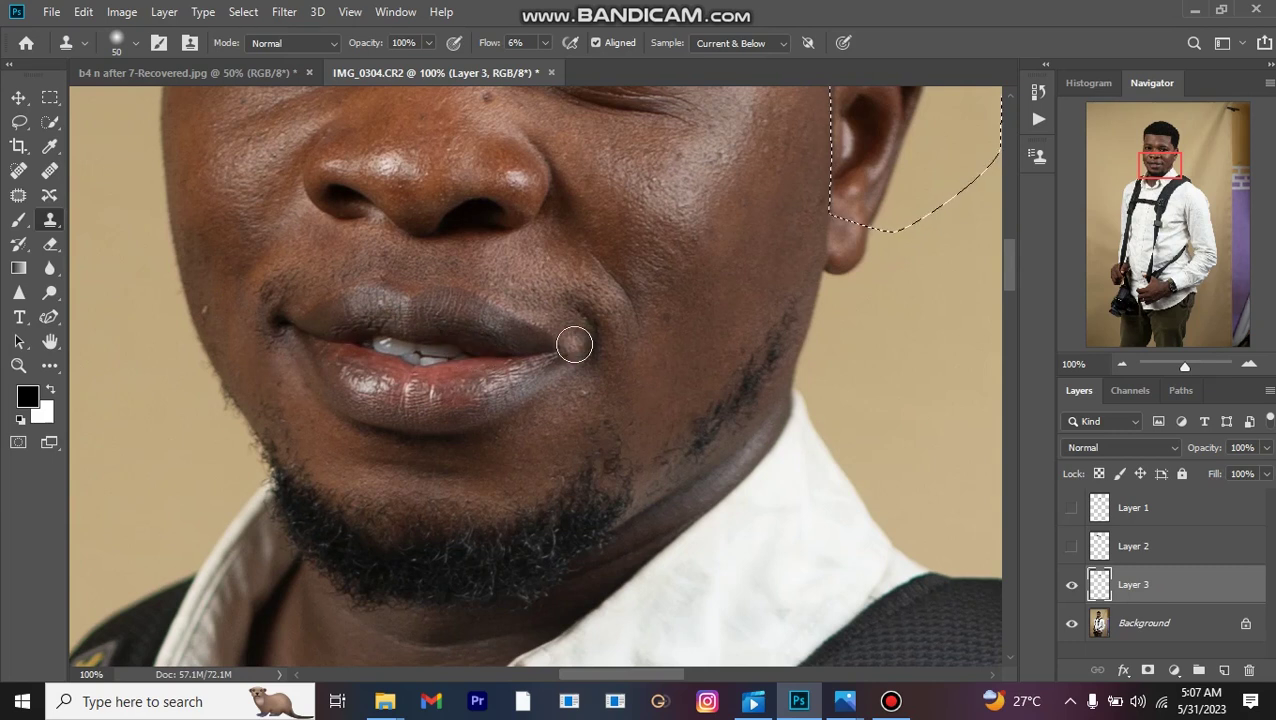
- Zoom out and deselect the hair selection
{"action": "scroll", "coordinate": [604, 282], "scroll_direction": "up", "scroll_amount": 8}
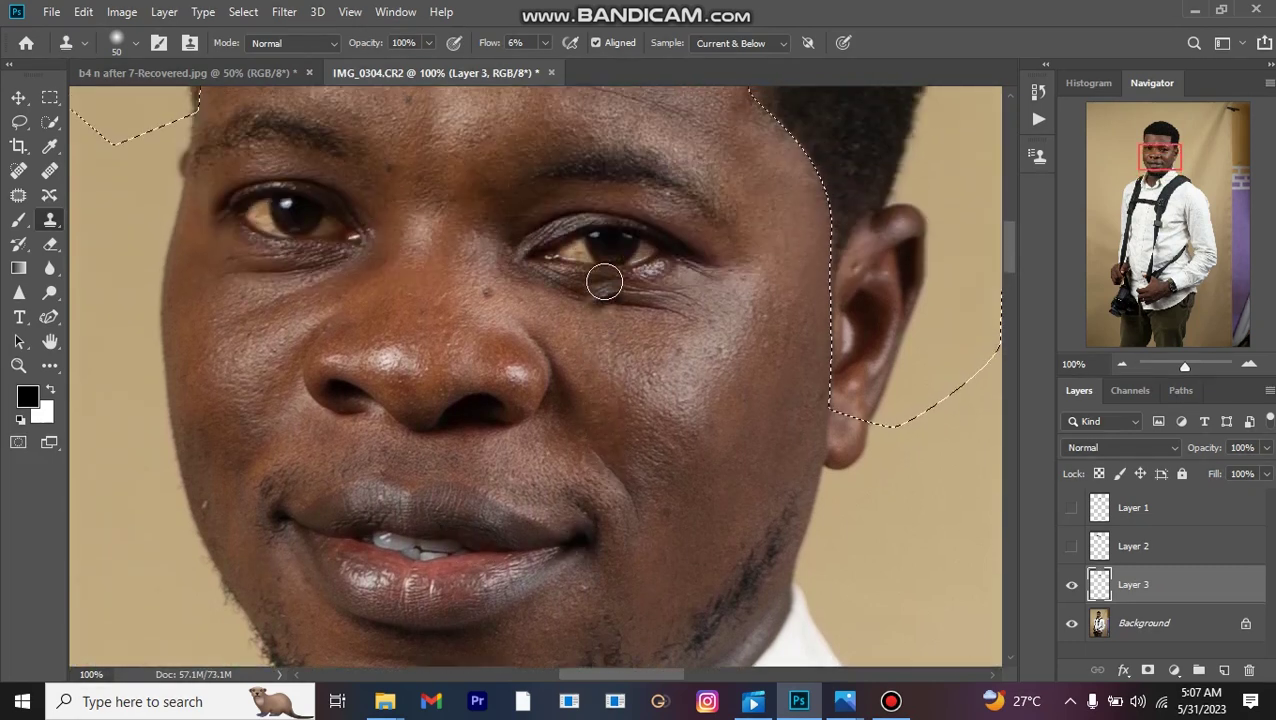
{"action": "scroll", "coordinate": [604, 282], "scroll_direction": "down", "scroll_amount": 2}
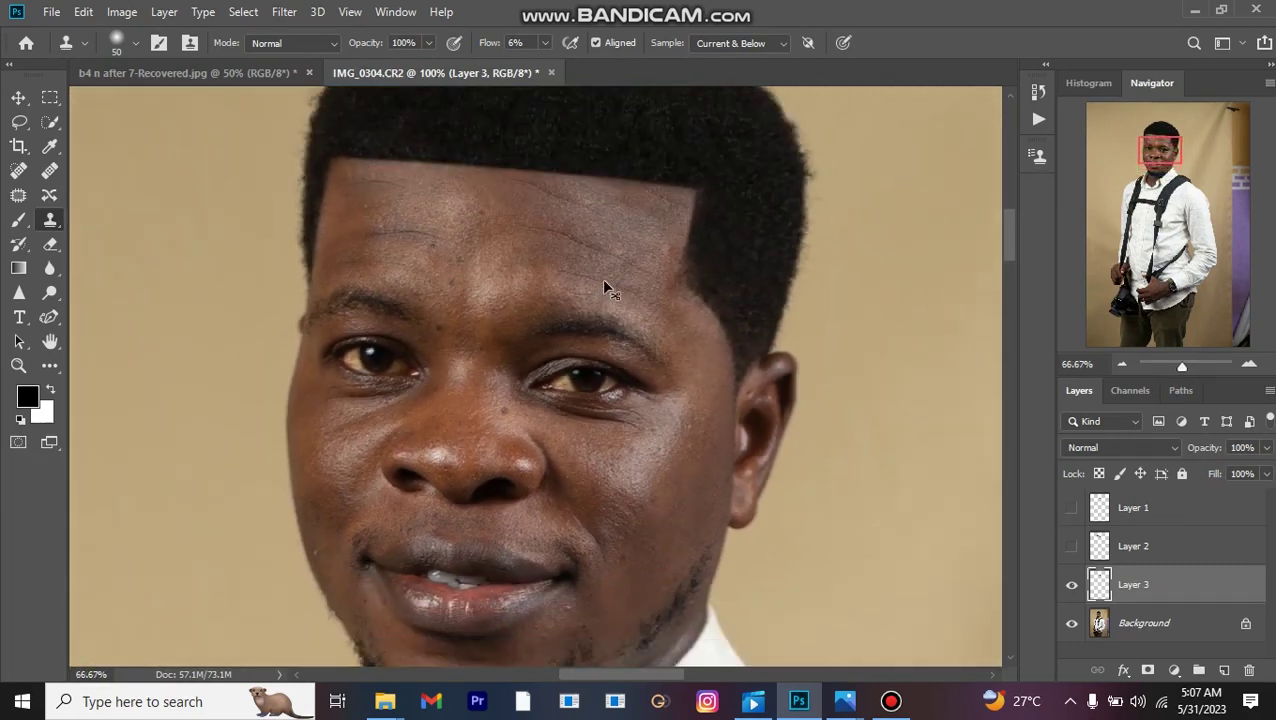
{"action": "scroll", "coordinate": [604, 286], "scroll_direction": "down", "scroll_amount": 1}
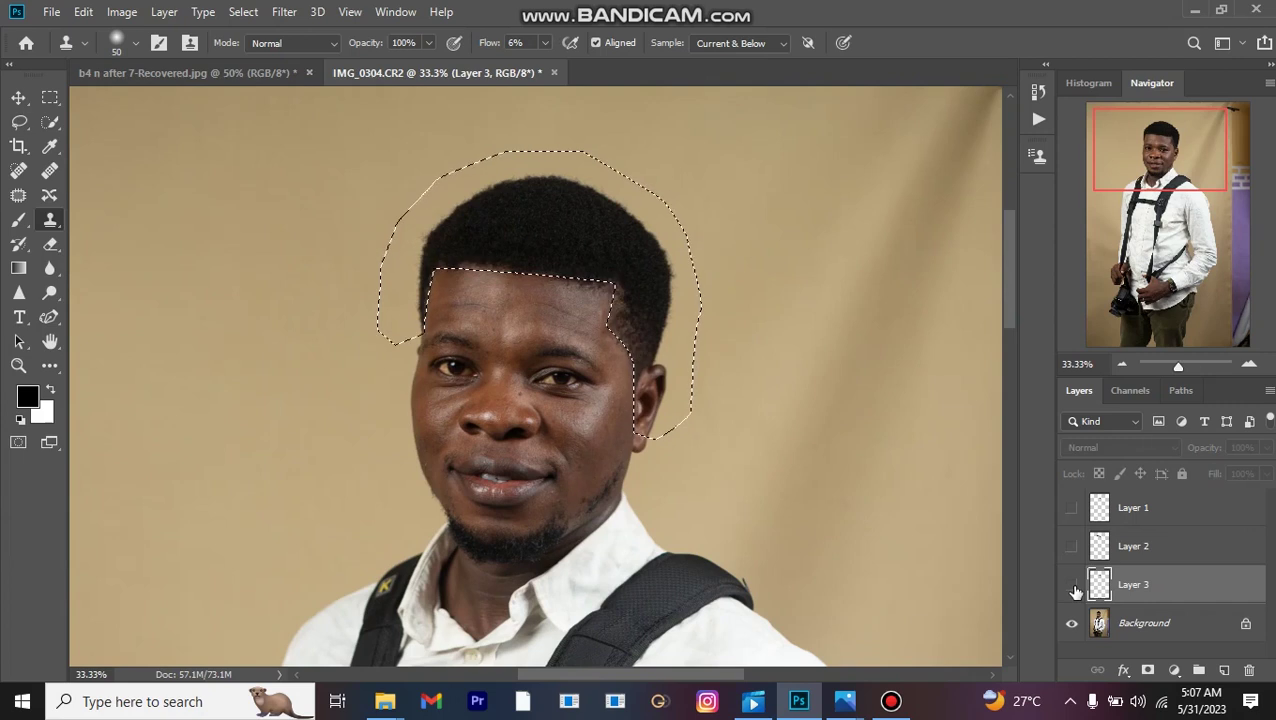
{"action": "key", "text": "ctrl+d"}
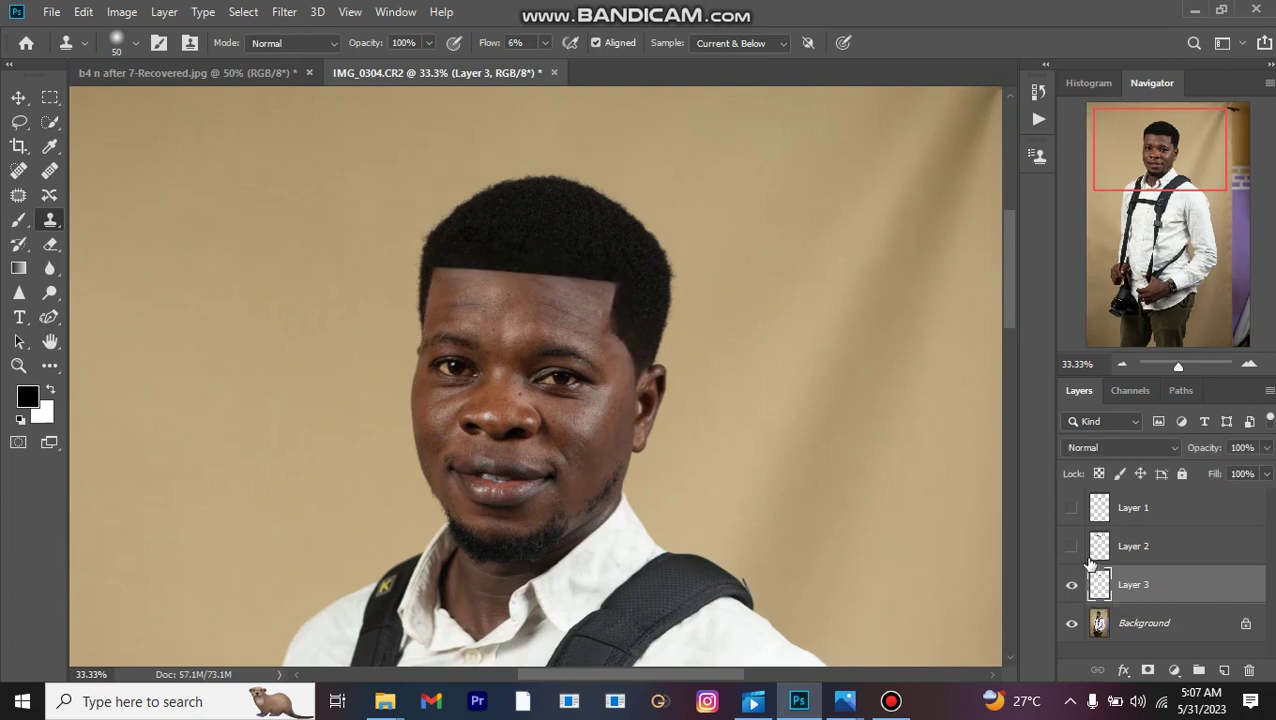
- Compare the face with Layer 2 and Layer 3 hidden and shown, leave Layer 3 visible, and view at 50%
{"action": "left_click", "coordinate": [1071, 547]}
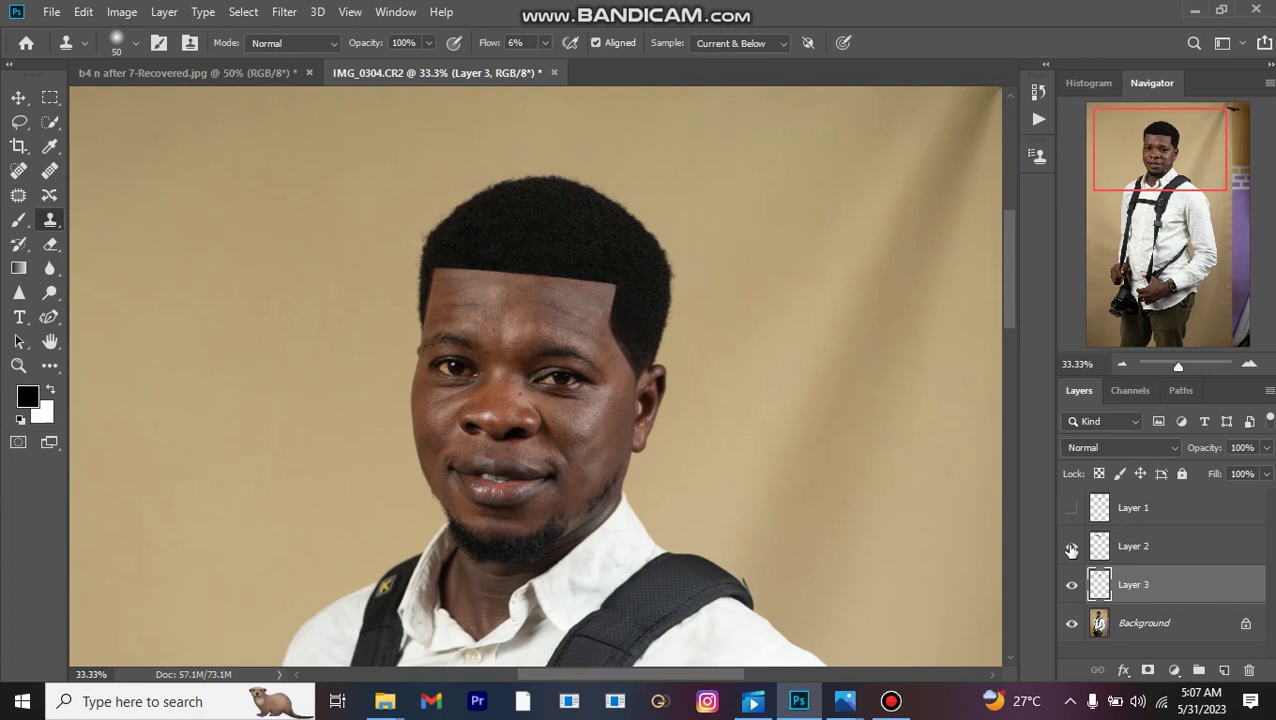
{"action": "left_click", "coordinate": [1071, 547]}
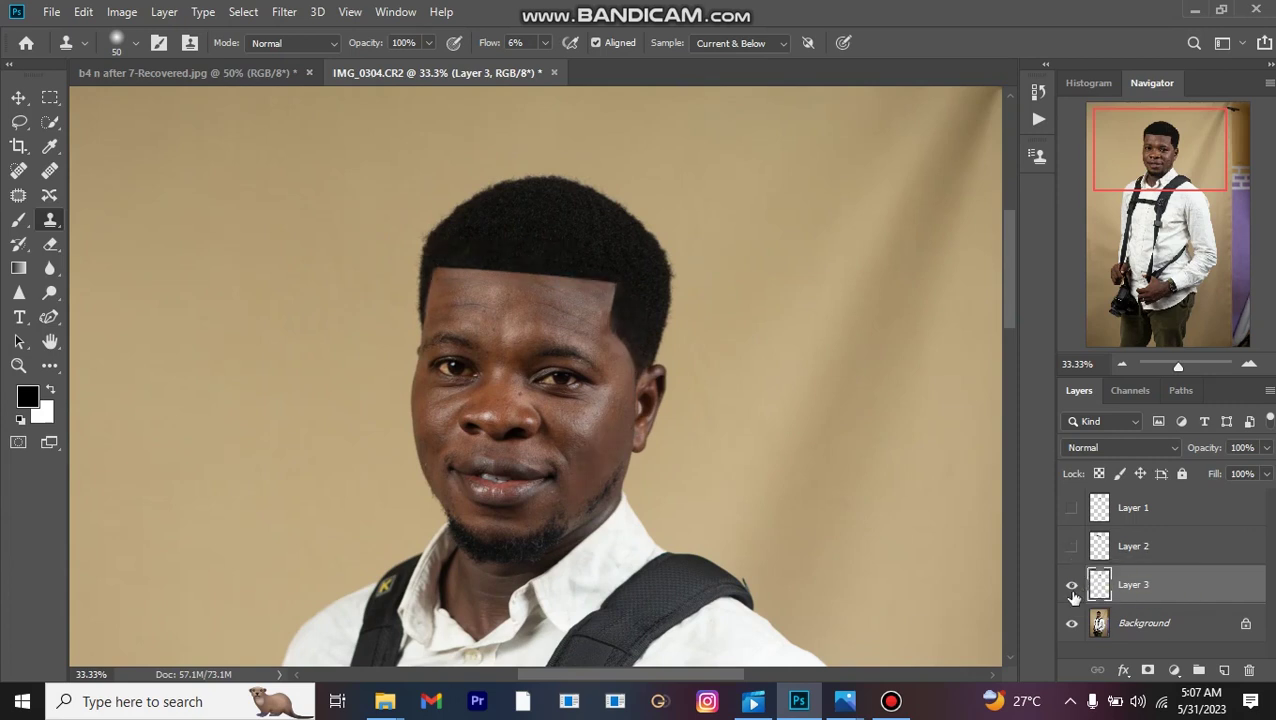
{"action": "left_click", "coordinate": [1071, 586]}
{"action": "left_click", "coordinate": [1071, 587]}
{"action": "left_click", "coordinate": [1071, 587]}
{"action": "left_click", "coordinate": [1071, 587]}
{"action": "key", "text": "ctrl+plus"}
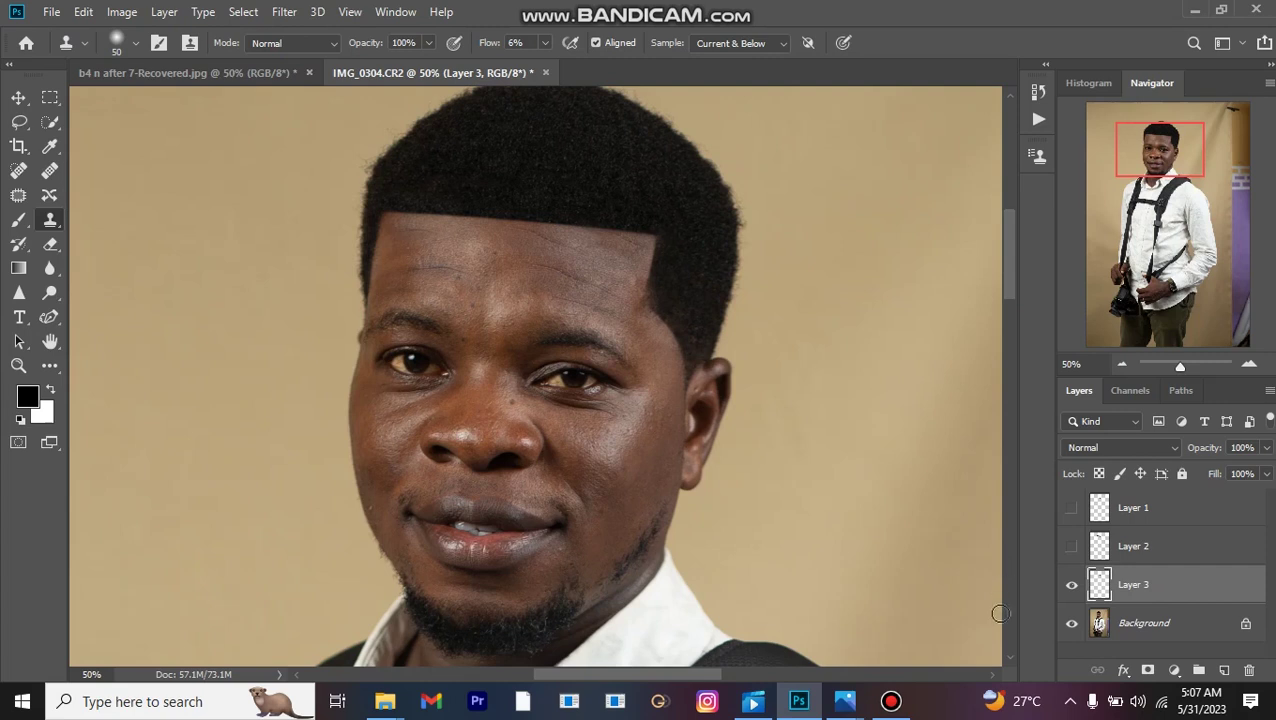
{"action": "left_click", "coordinate": [889, 703]}
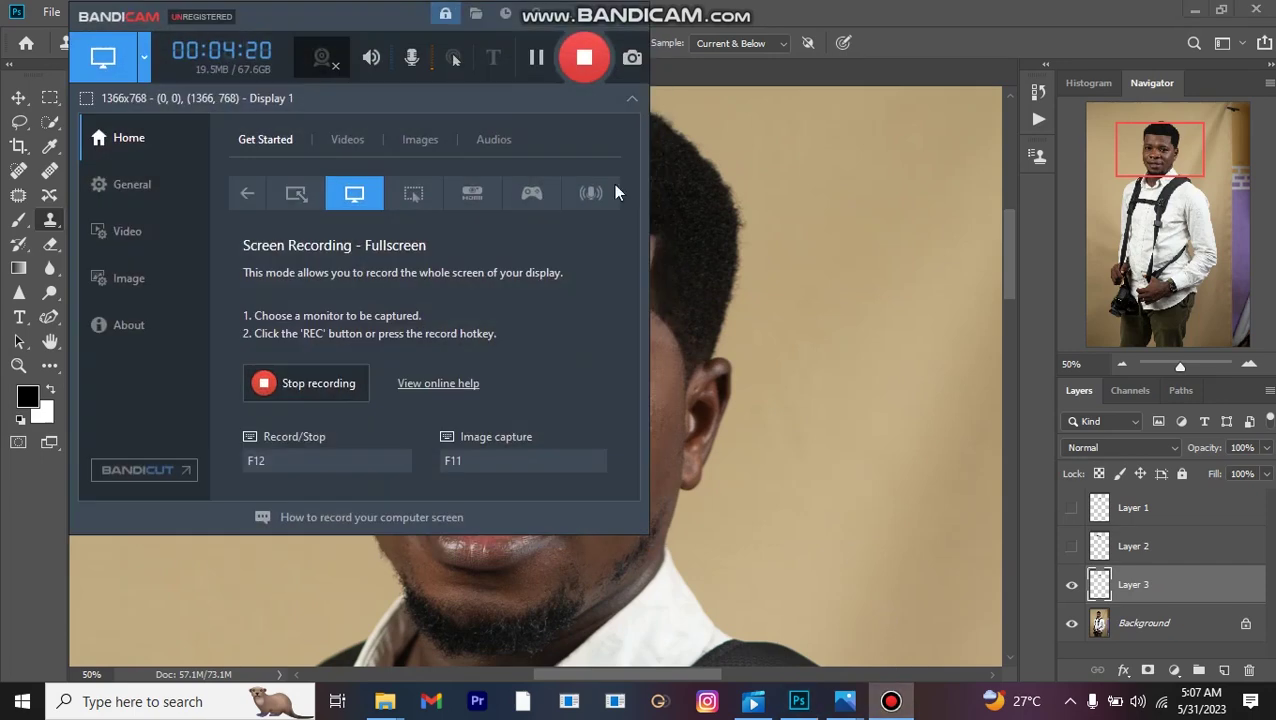